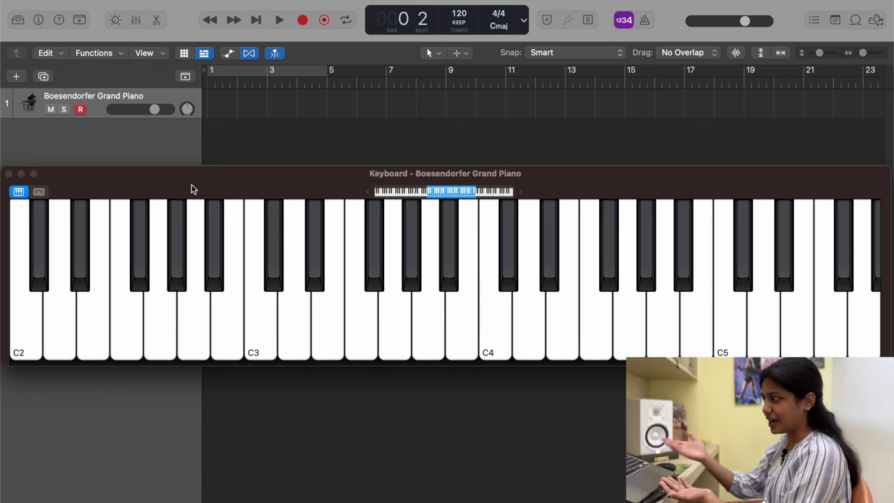
pyautogui.click(39, 192)
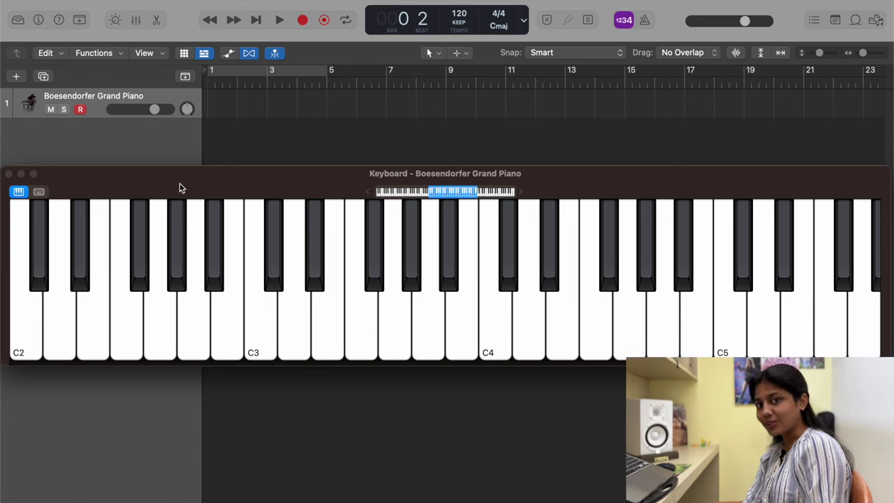
# Play C3 a few times, then the white keys C3–E3 and the black keys C#3 and D#3.
pyautogui.click(262, 322)
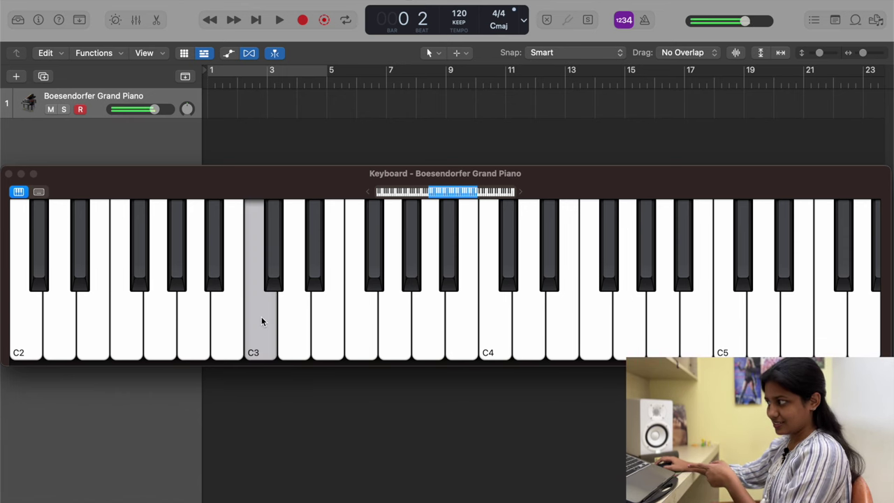
pyautogui.click(261, 322)
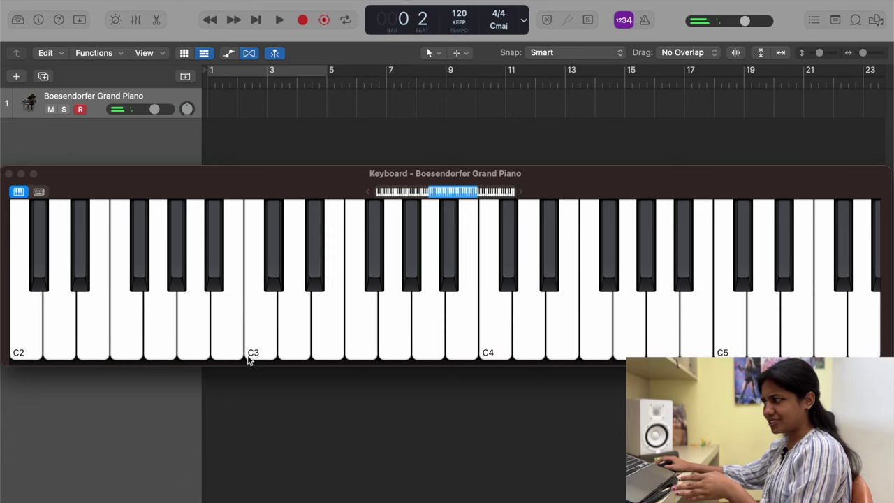
pyautogui.click(259, 314)
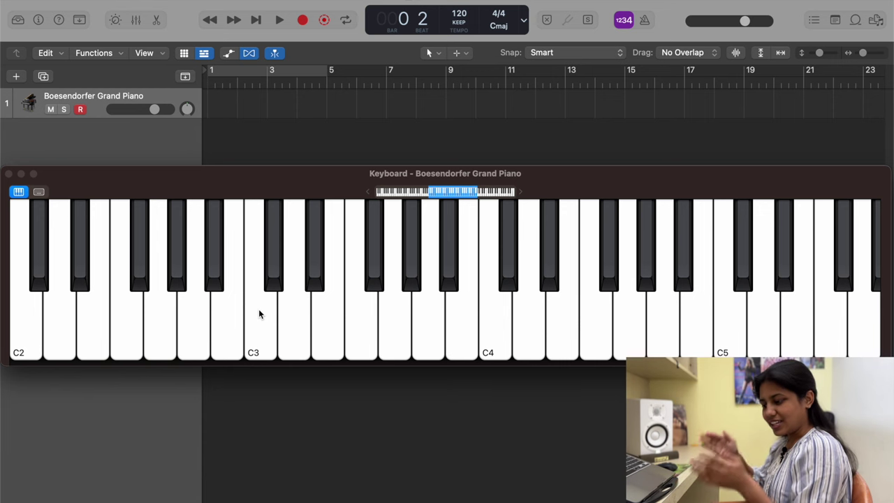
pyautogui.click(259, 318)
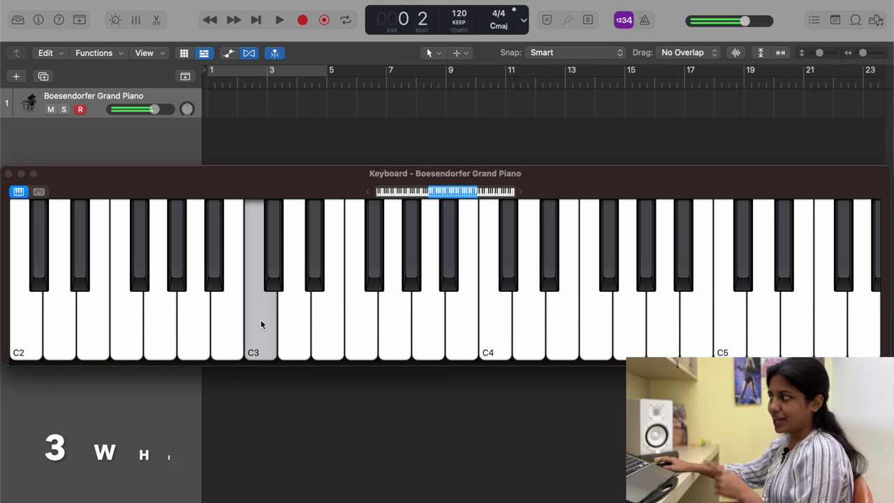
pyautogui.click(293, 320)
pyautogui.click(326, 320)
pyautogui.click(253, 319)
pyautogui.click(294, 317)
pyautogui.click(329, 315)
pyautogui.click(278, 274)
pyautogui.click(315, 274)
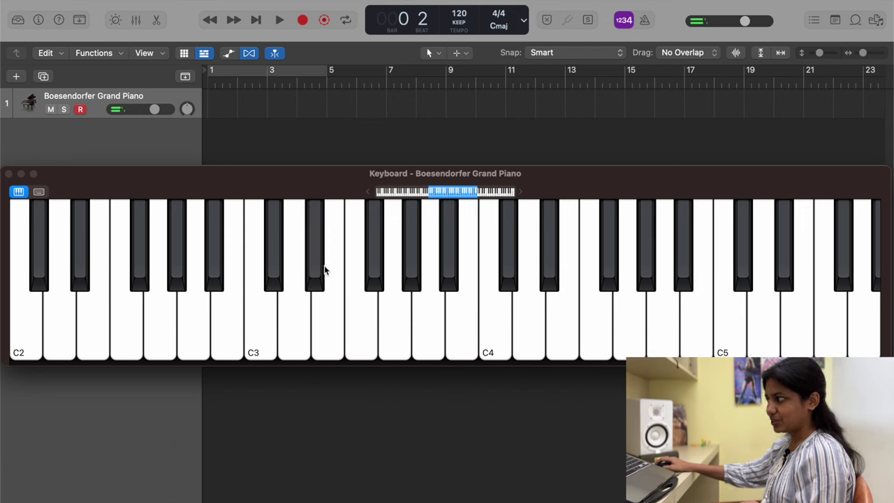
# Play the white keys F3, G3, A3, B3, then the black keys F#3, G#3 and A#3.
pyautogui.click(365, 336)
pyautogui.click(391, 329)
pyautogui.click(429, 325)
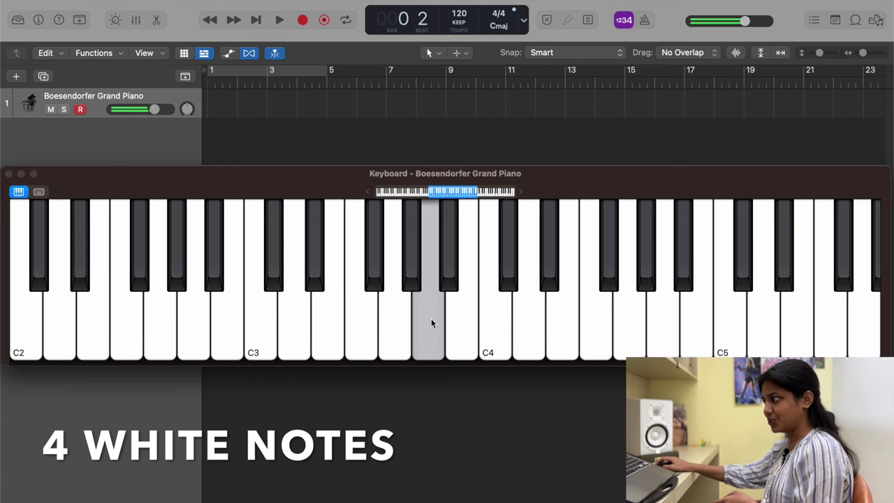
pyautogui.click(468, 323)
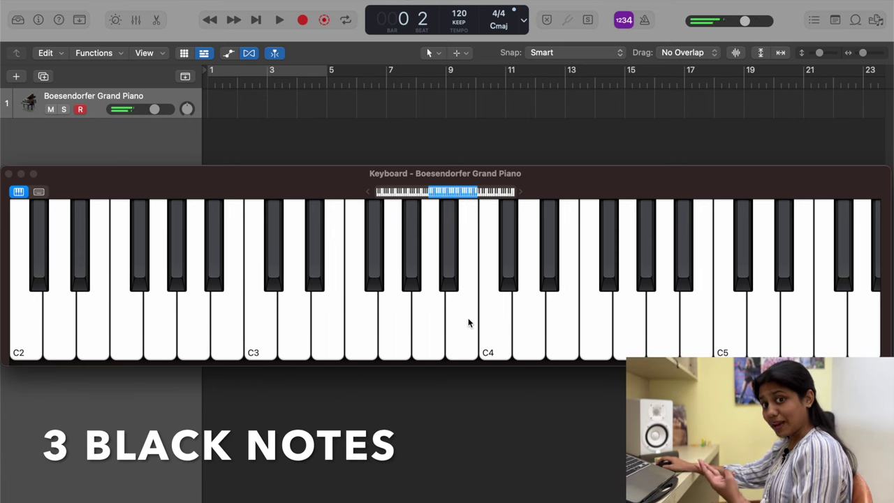
pyautogui.click(372, 267)
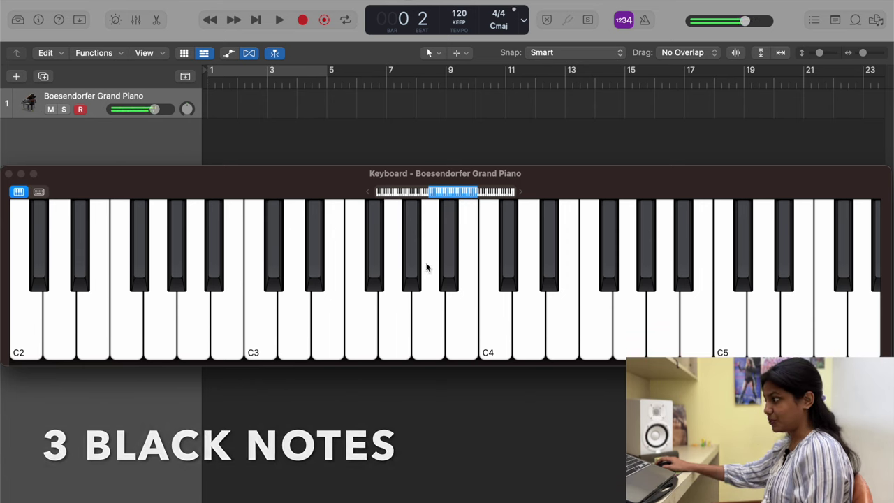
pyautogui.click(442, 262)
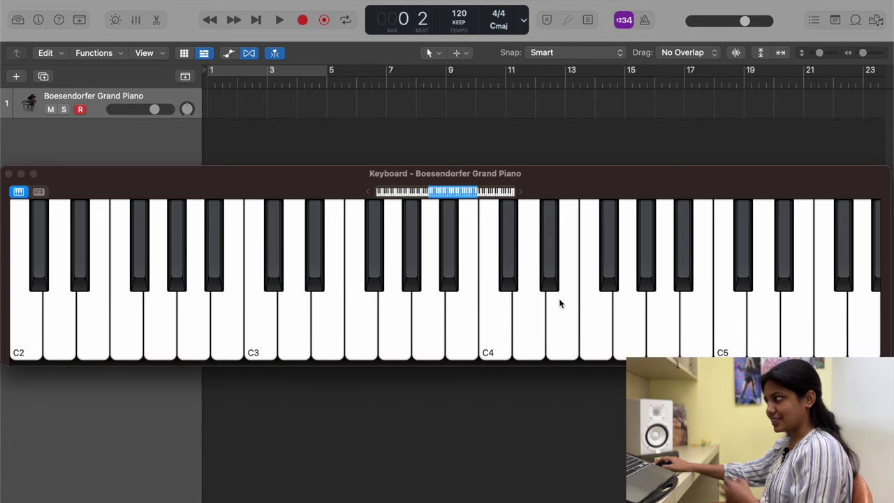
# Play C4, E4, D#4, G4, B4, F#4 and A#4 to show the pattern repeating an octave up.
pyautogui.click(502, 331)
pyautogui.click(554, 317)
pyautogui.click(552, 261)
pyautogui.click(626, 316)
pyautogui.click(697, 316)
pyautogui.click(610, 275)
pyautogui.click(680, 273)
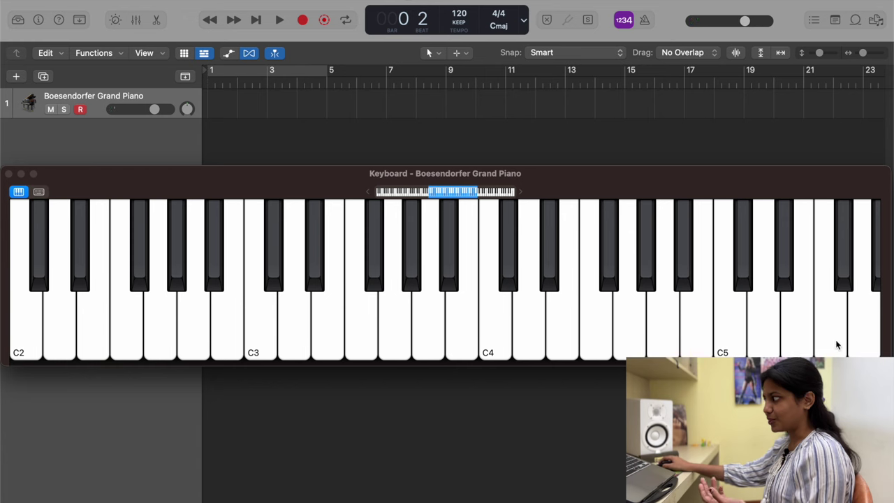
# Move the Keyboard window to the left edge and widen it so it spans C2 to C5.
pyautogui.moveTo(789, 185); pyautogui.dragTo(556, 190)
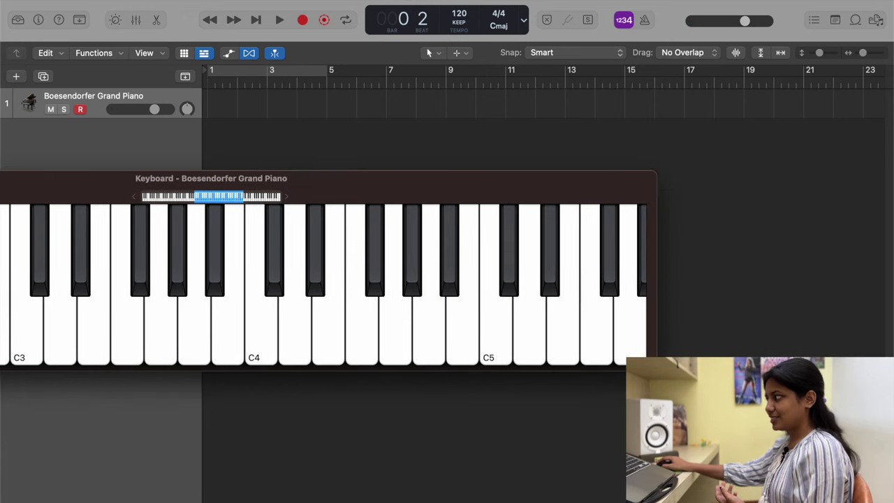
pyautogui.moveTo(656, 363); pyautogui.dragTo(723, 363)
pyautogui.moveTo(370, 199); pyautogui.dragTo(583, 182)
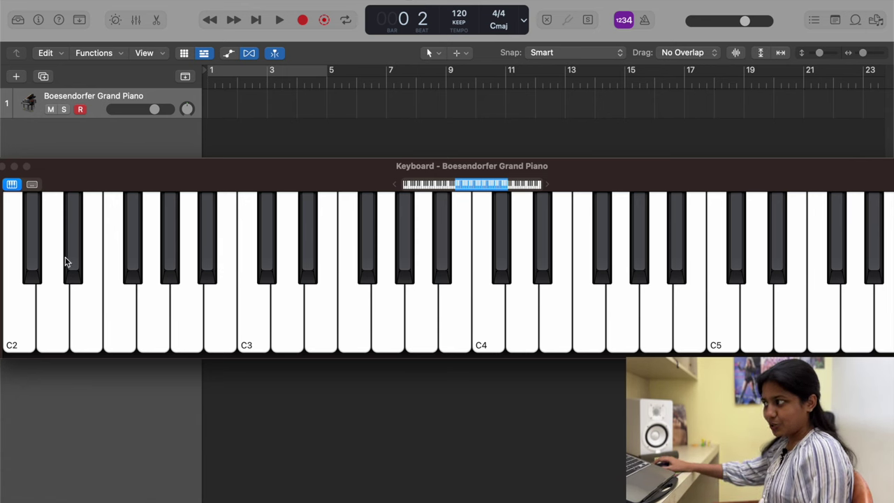
# Play the low C2, then the high C5, and repeat the pair once more.
pyautogui.click(23, 323)
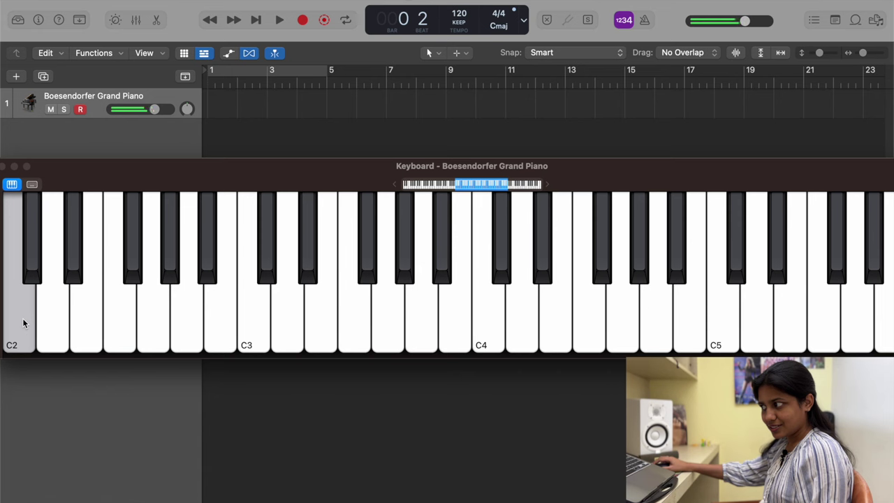
pyautogui.click(727, 316)
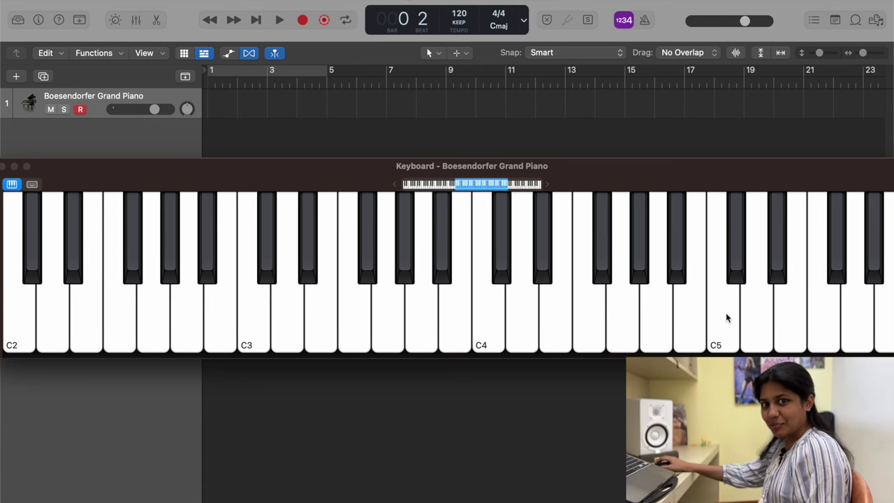
pyautogui.click(28, 325)
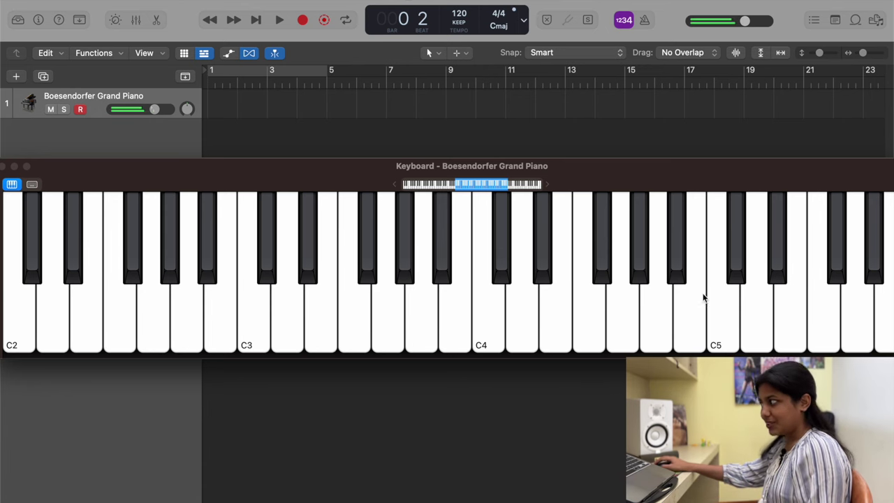
pyautogui.click(724, 311)
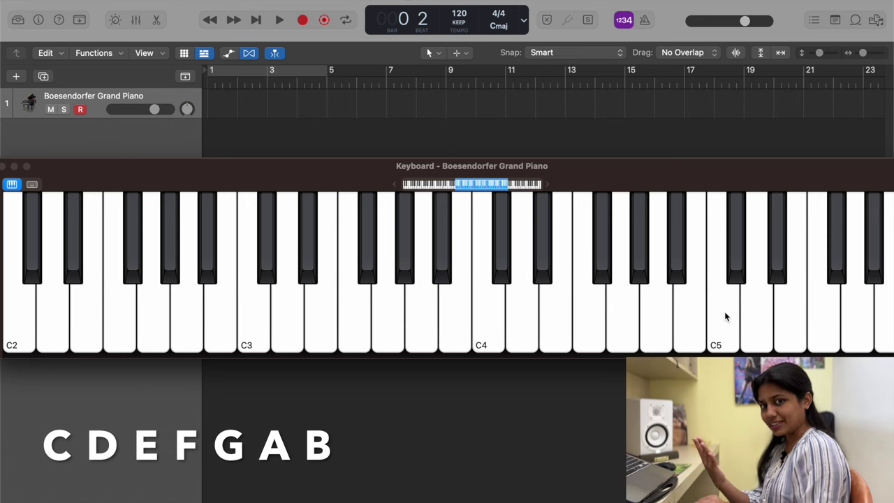
# Sound C3, then step up through D3, E3, F3, G3, A3 and B3.
pyautogui.click(253, 315)
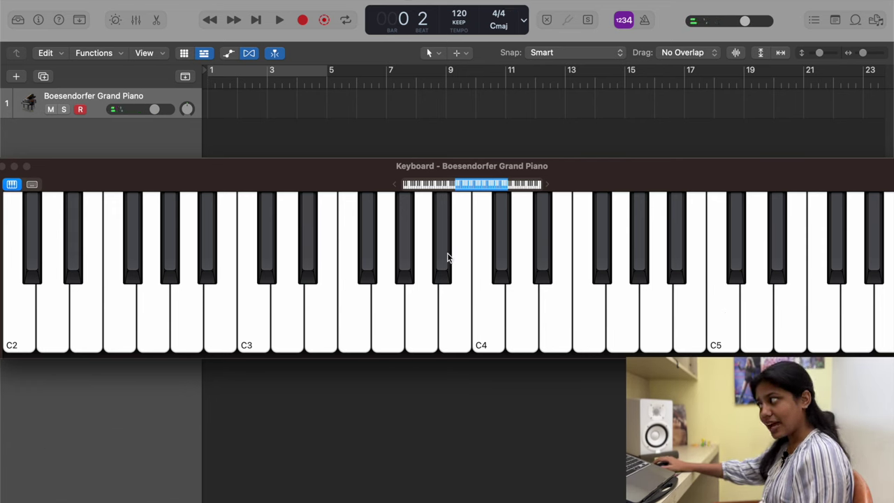
pyautogui.click(256, 331)
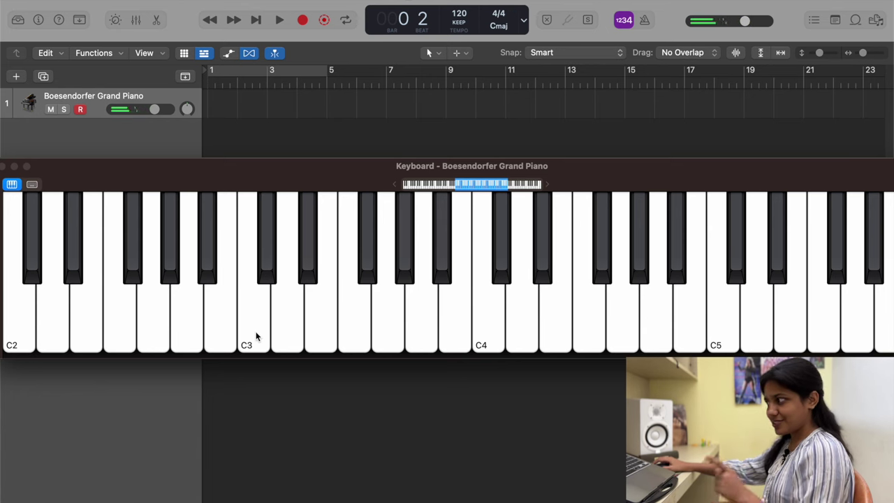
pyautogui.click(255, 336)
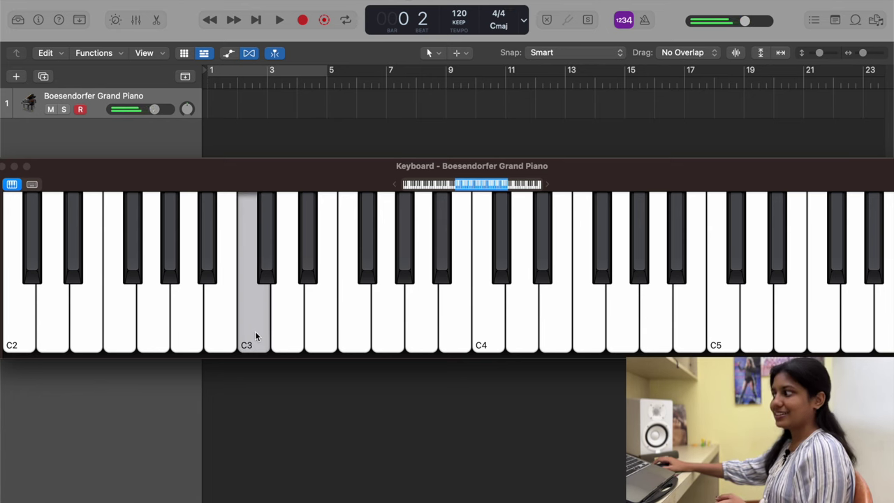
pyautogui.click(293, 332)
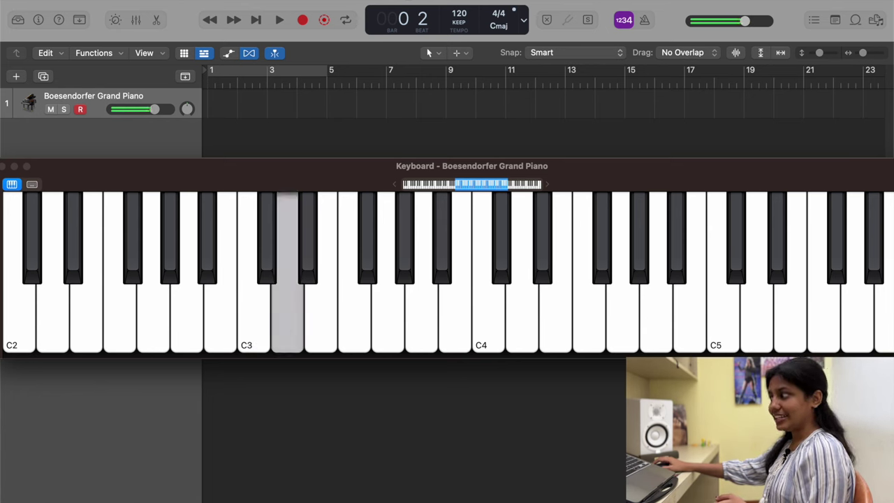
pyautogui.click(330, 323)
pyautogui.click(365, 328)
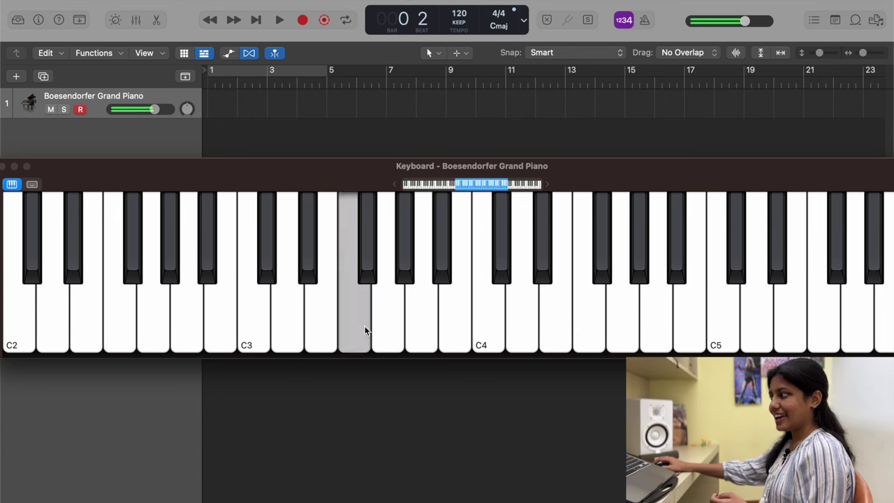
pyautogui.click(393, 324)
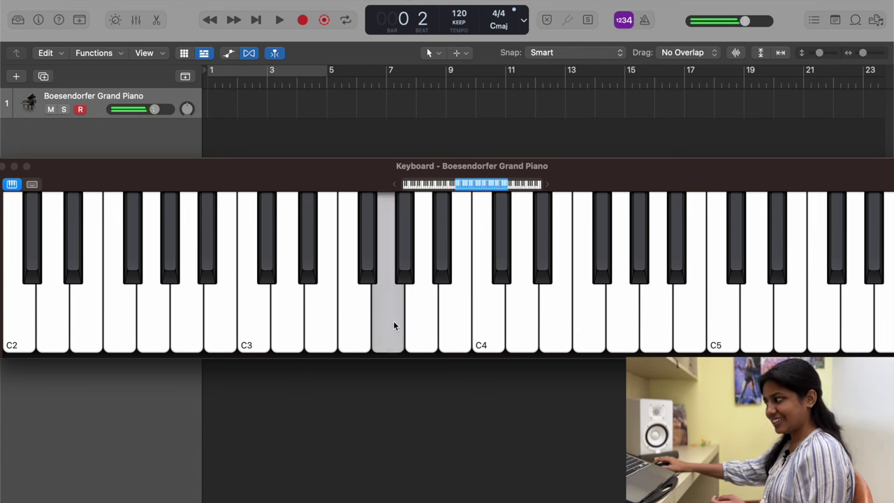
pyautogui.click(431, 320)
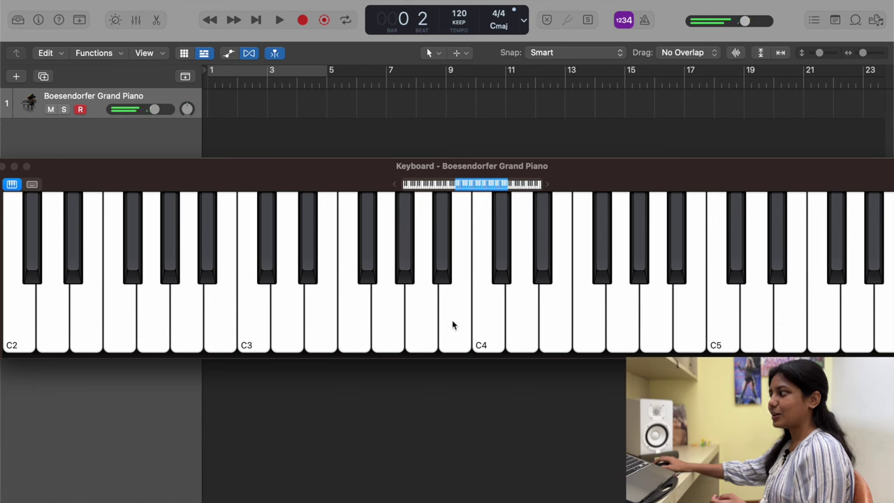
pyautogui.click(452, 322)
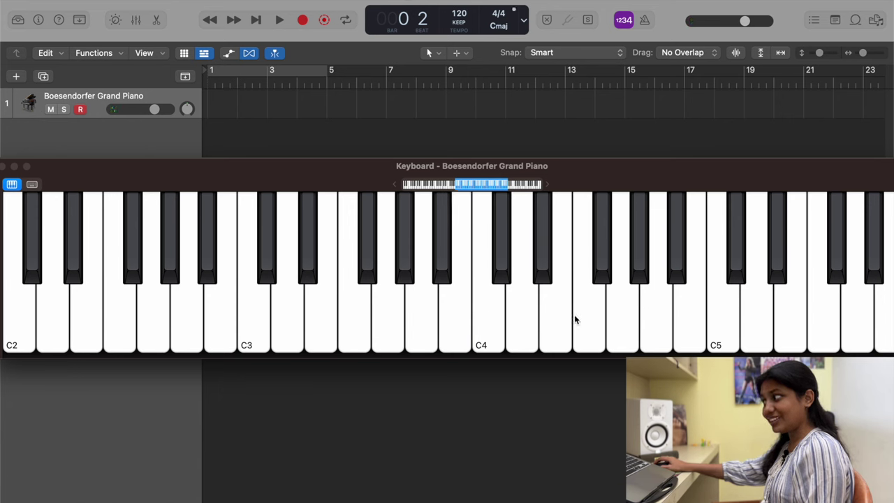
pyautogui.click(482, 327)
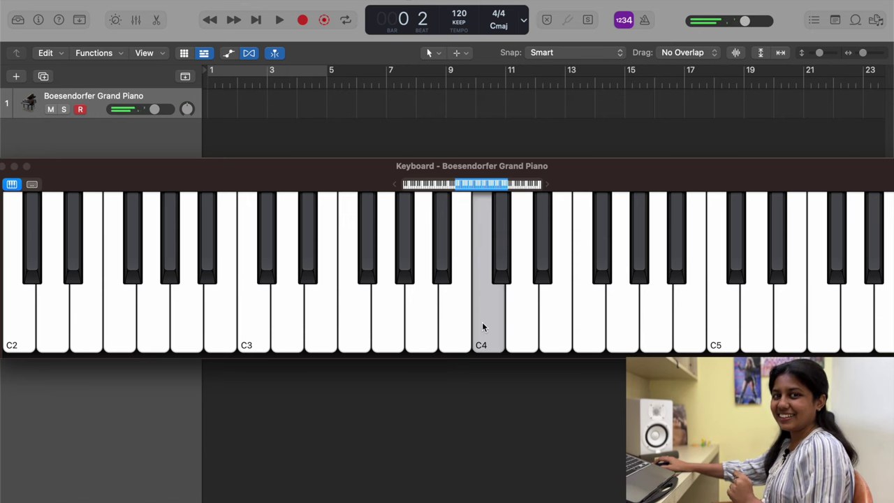
pyautogui.click(260, 330)
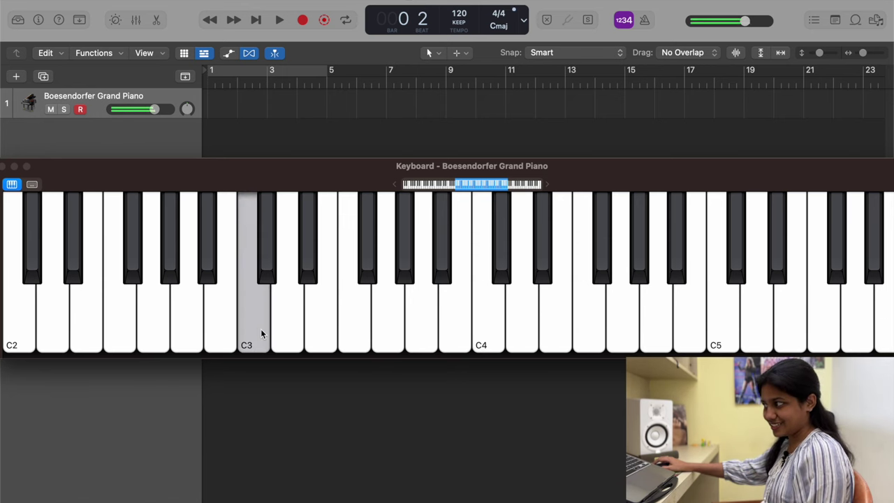
pyautogui.click(501, 328)
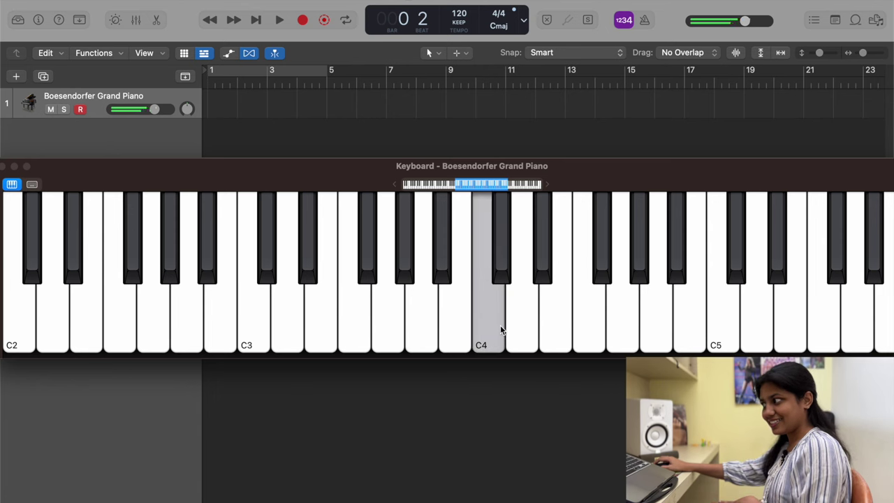
pyautogui.click(258, 327)
pyautogui.click(488, 312)
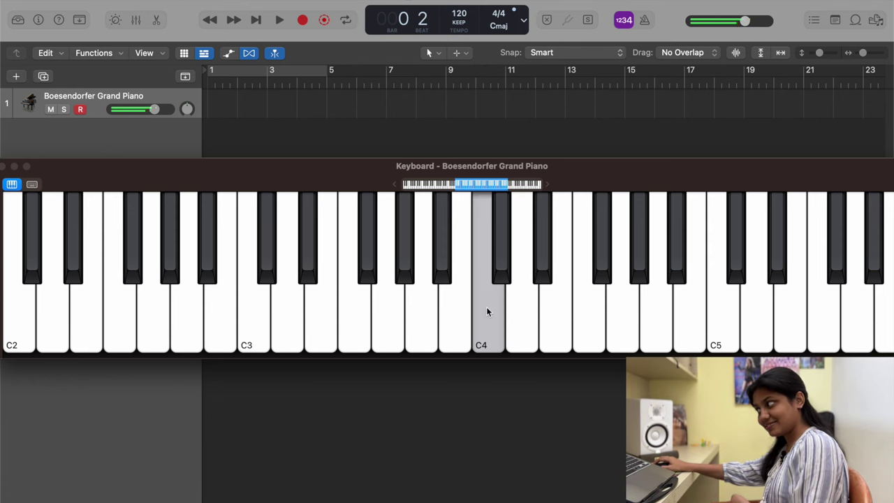
pyautogui.click(244, 324)
pyautogui.click(290, 314)
pyautogui.click(314, 315)
pyautogui.click(349, 311)
pyautogui.click(390, 307)
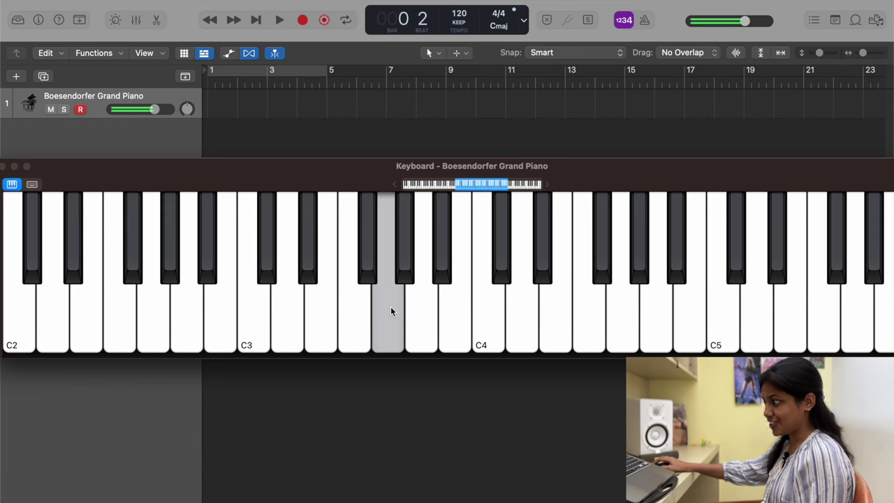
pyautogui.click(421, 309)
pyautogui.click(455, 307)
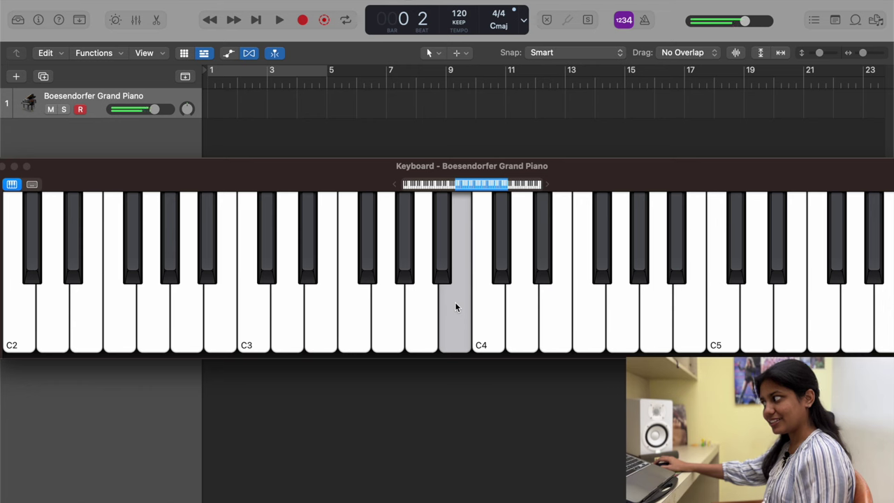
pyautogui.click(484, 300)
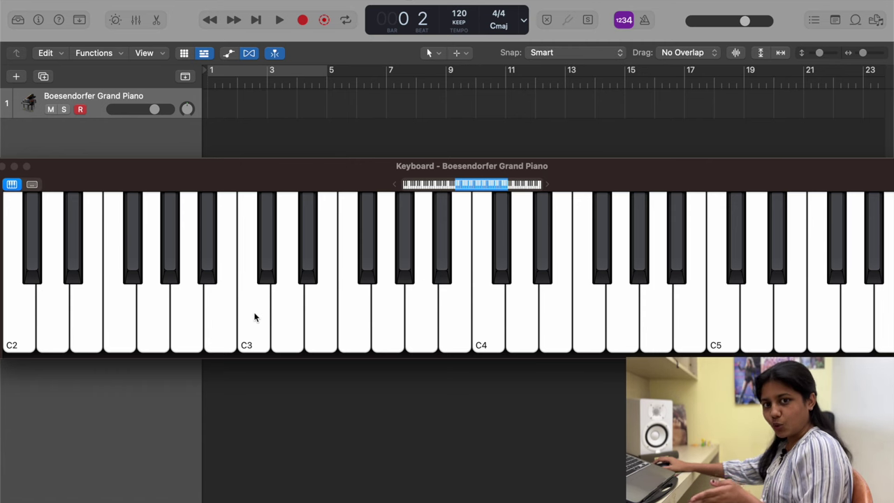
pyautogui.click(292, 320)
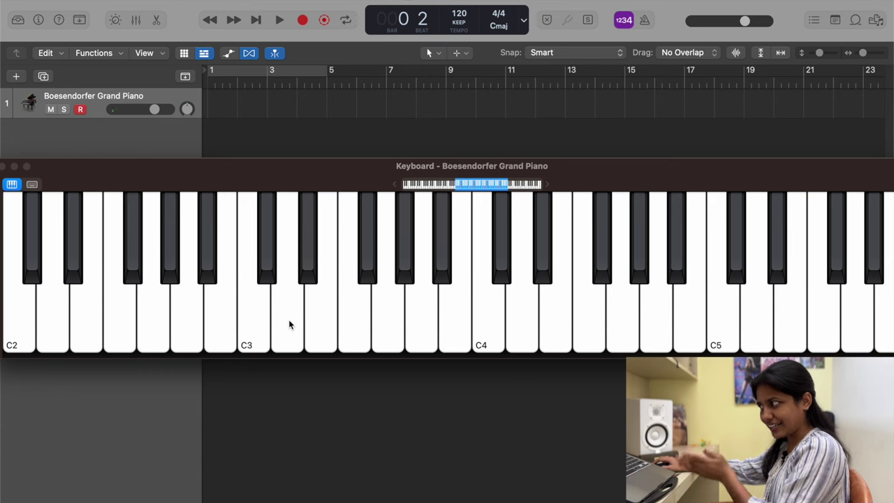
pyautogui.click(287, 320)
pyautogui.click(309, 259)
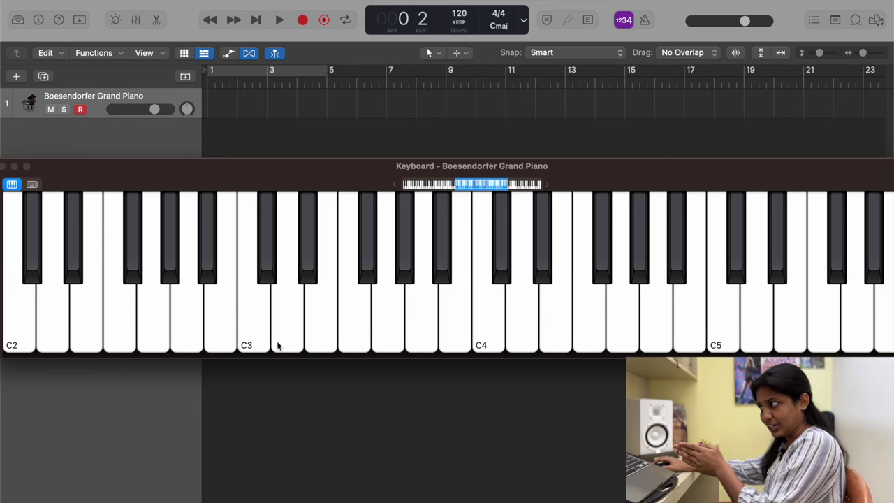
pyautogui.click(287, 315)
pyautogui.click(306, 256)
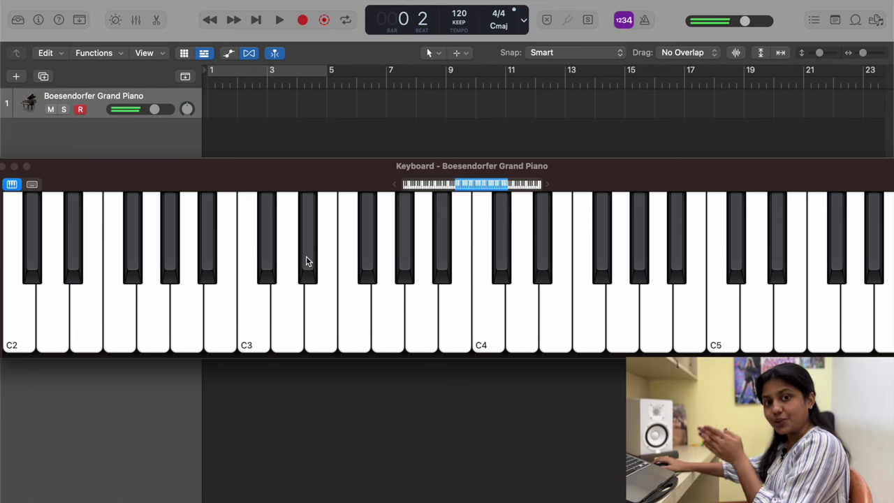
pyautogui.click(287, 307)
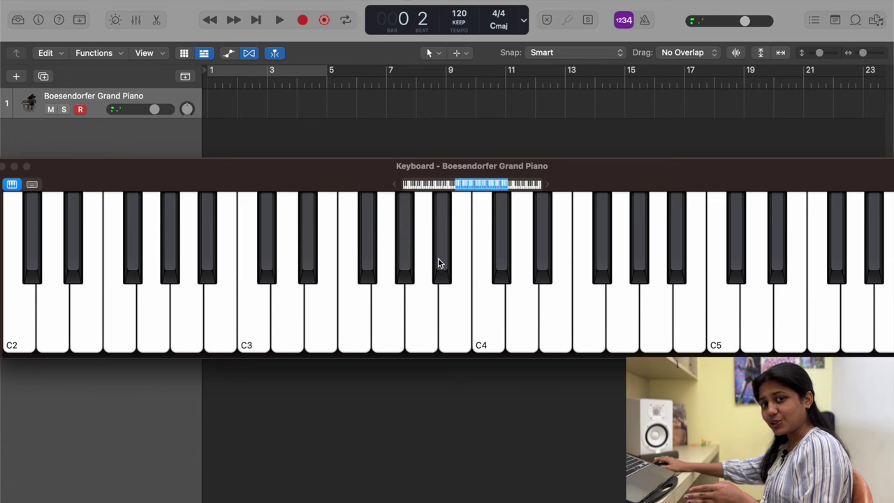
pyautogui.click(258, 303)
pyautogui.click(269, 249)
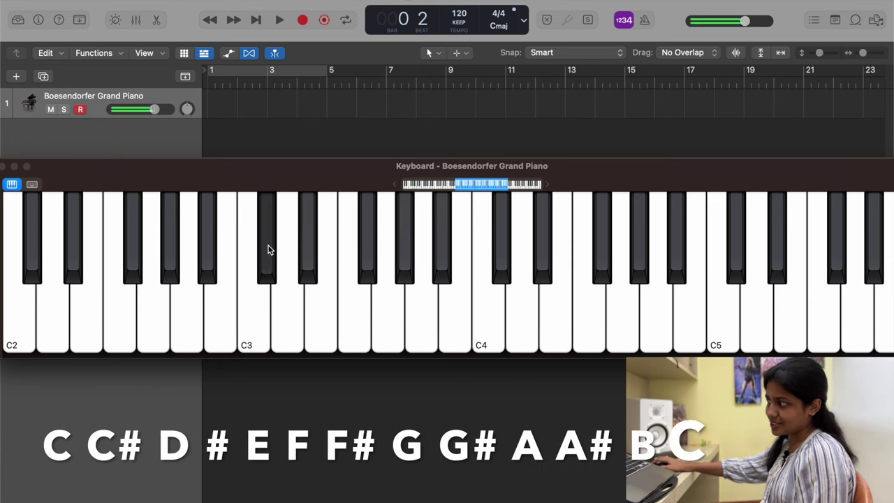
pyautogui.click(285, 305)
pyautogui.click(305, 270)
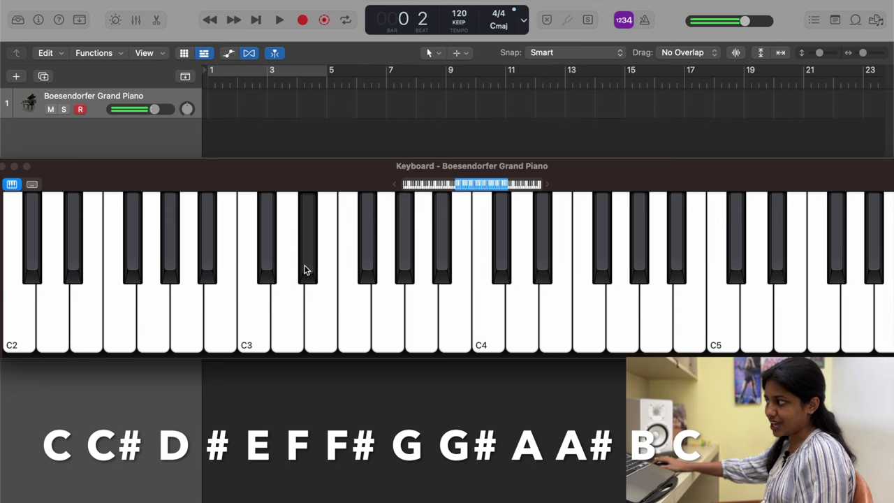
pyautogui.click(318, 316)
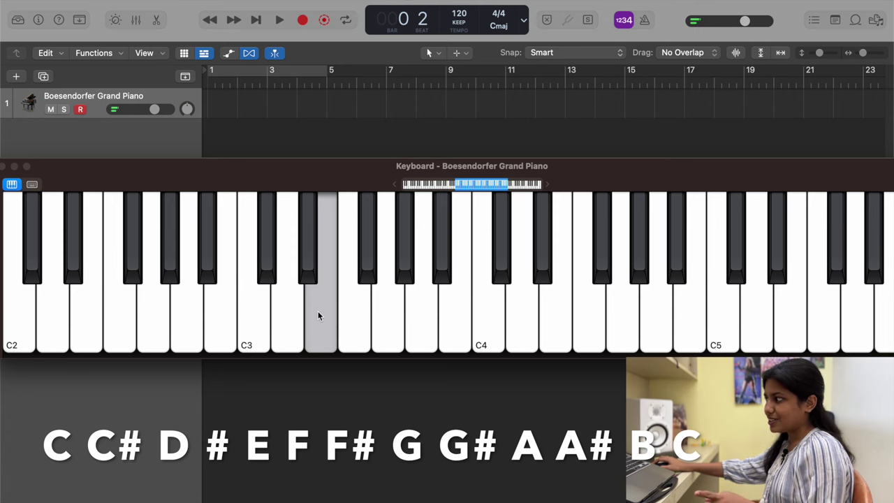
pyautogui.click(318, 314)
pyautogui.click(350, 314)
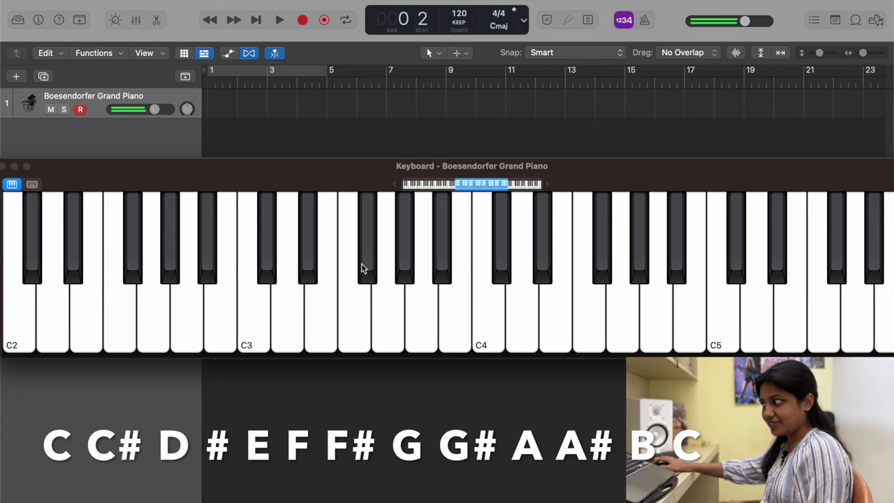
pyautogui.click(363, 262)
pyautogui.click(381, 300)
pyautogui.click(405, 257)
pyautogui.click(427, 306)
pyautogui.click(442, 270)
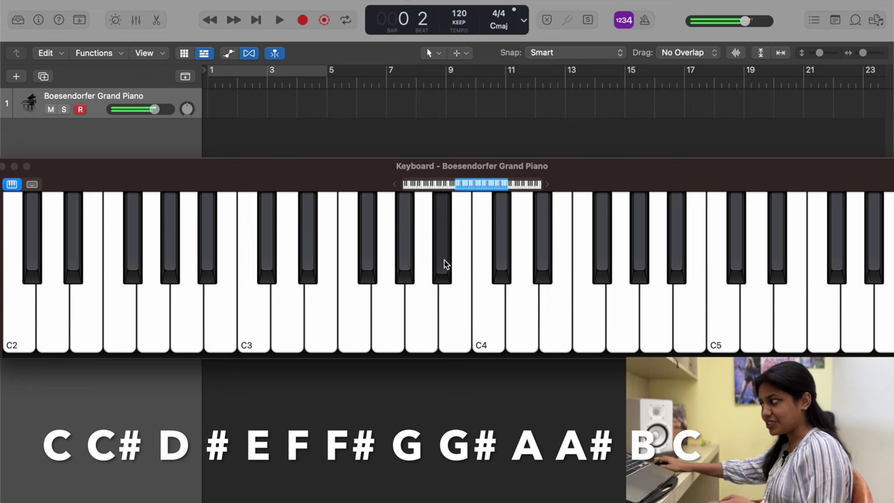
pyautogui.click(453, 315)
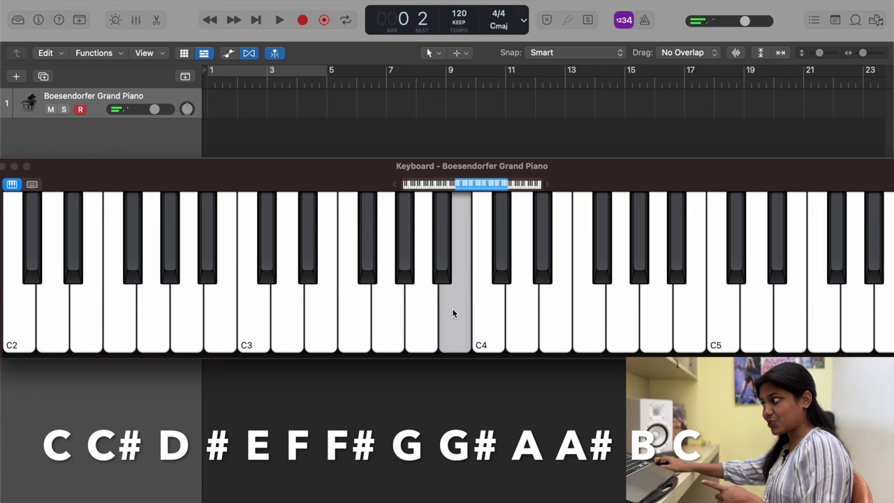
pyautogui.click(485, 316)
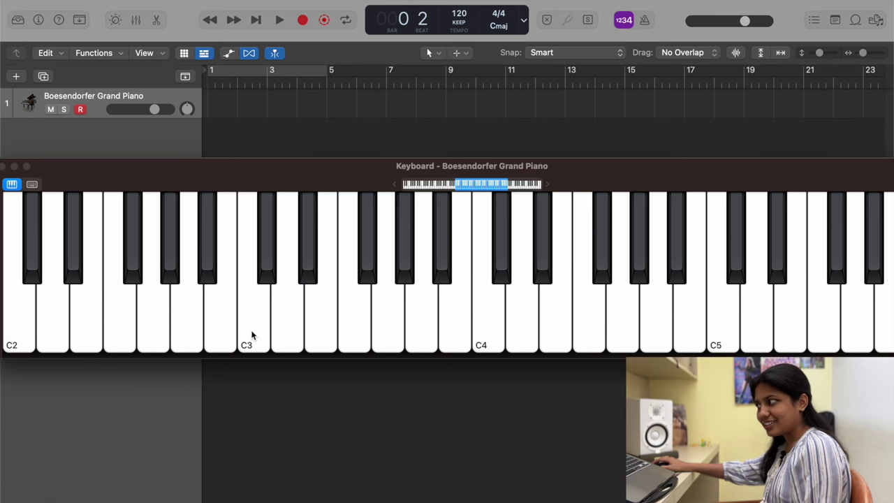
pyautogui.click(289, 306)
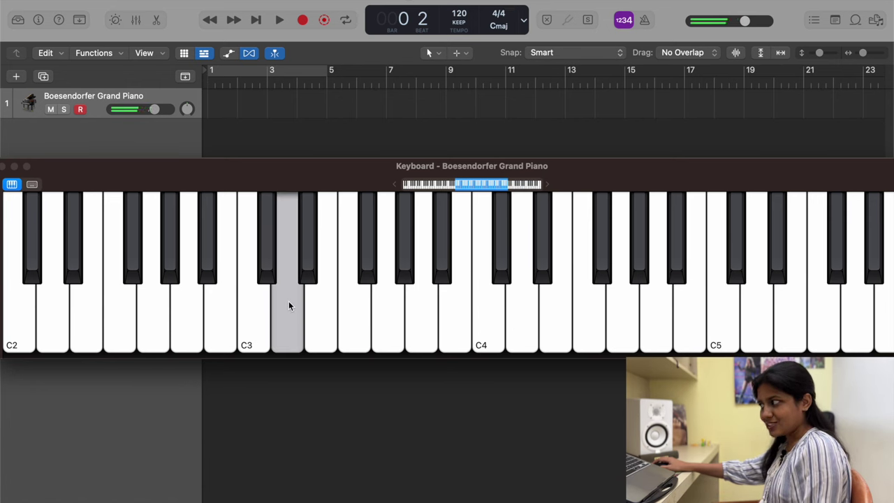
pyautogui.click(309, 261)
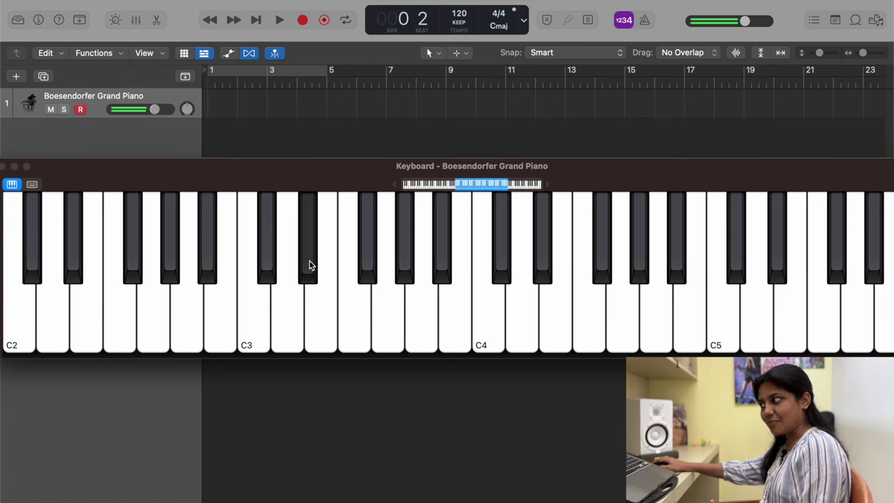
pyautogui.click(286, 311)
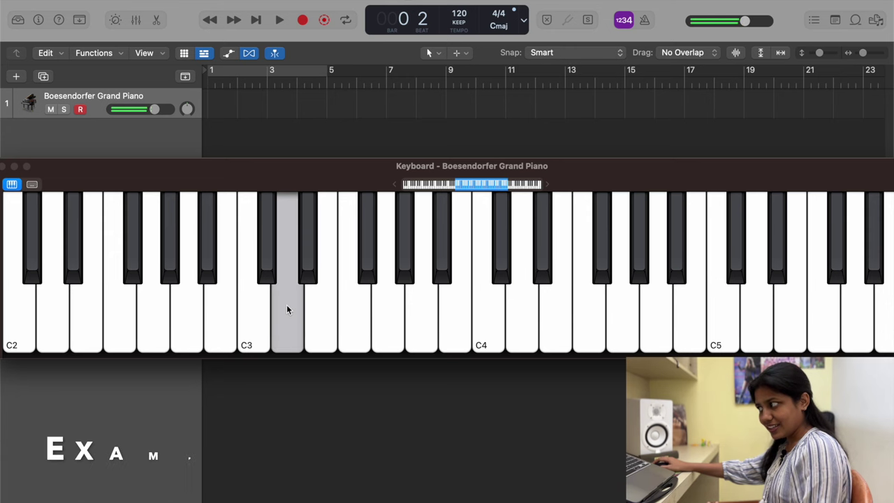
pyautogui.click(268, 274)
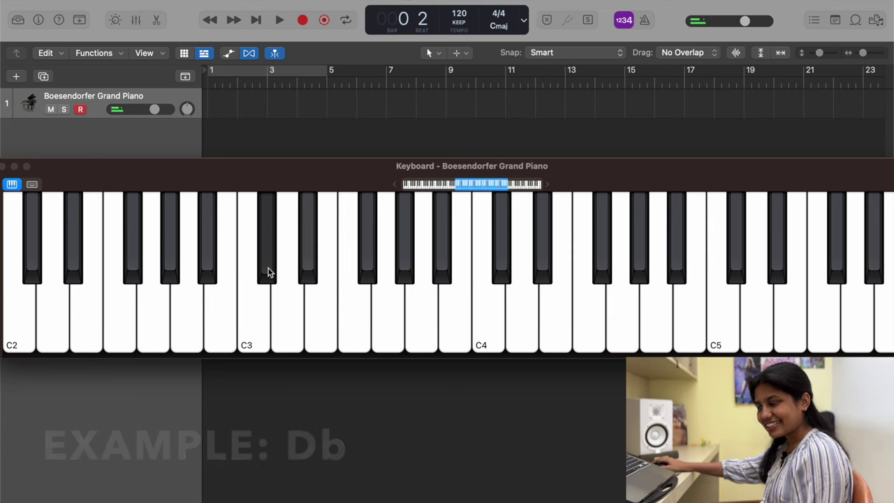
pyautogui.click(281, 296)
pyautogui.click(271, 273)
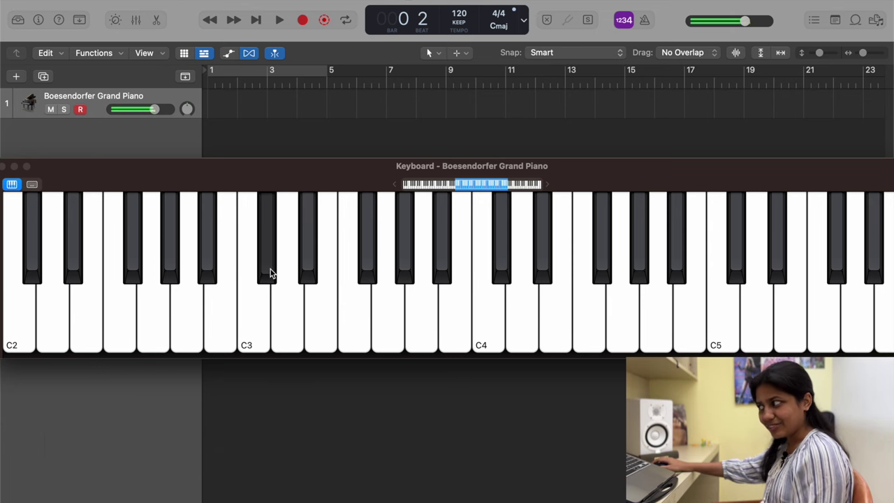
pyautogui.click(484, 312)
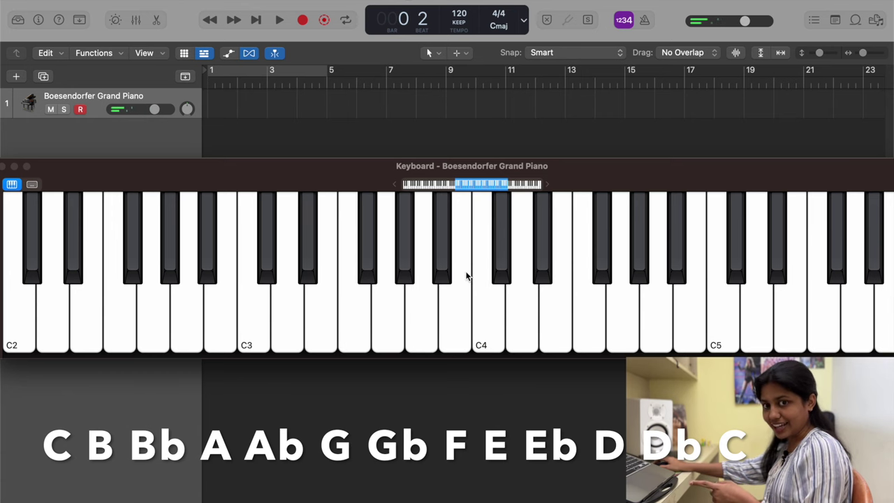
# Play downward from C4 through B3, Bb3, A3, Ab3, G3 and Gb3 to F3.
pyautogui.click(491, 328)
pyautogui.click(456, 327)
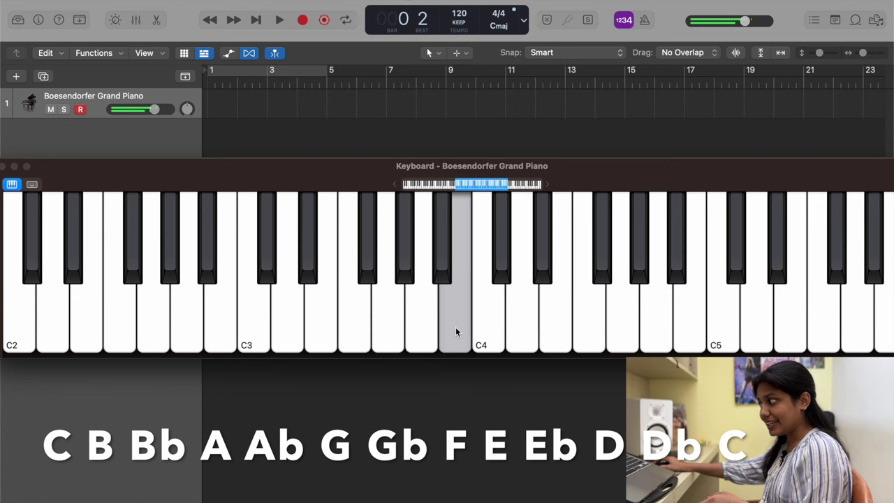
pyautogui.click(439, 260)
pyautogui.click(419, 327)
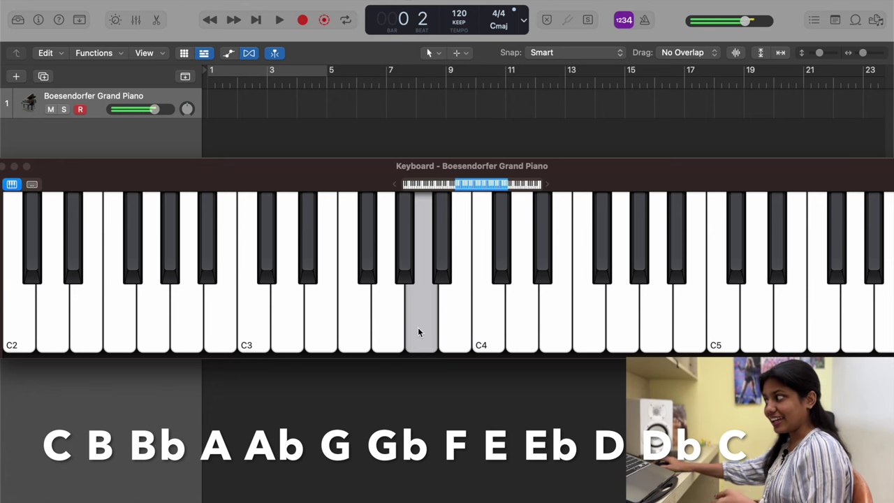
pyautogui.click(402, 271)
pyautogui.click(392, 309)
pyautogui.click(371, 273)
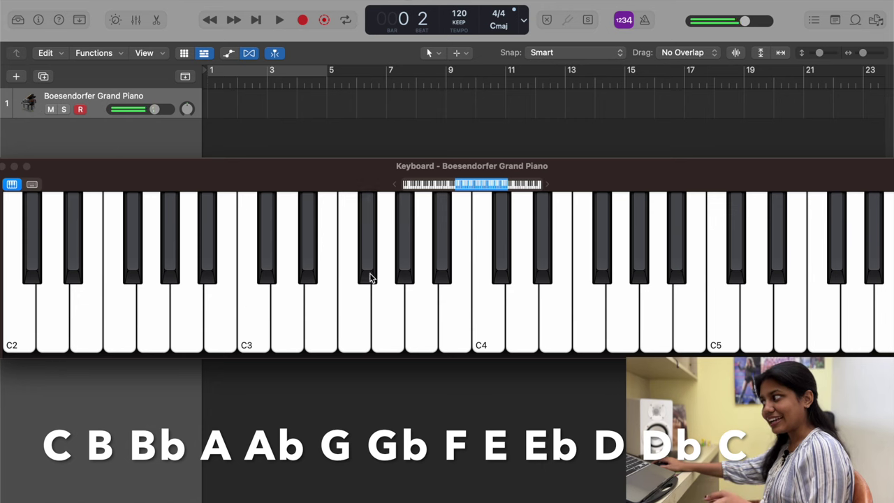
pyautogui.click(360, 323)
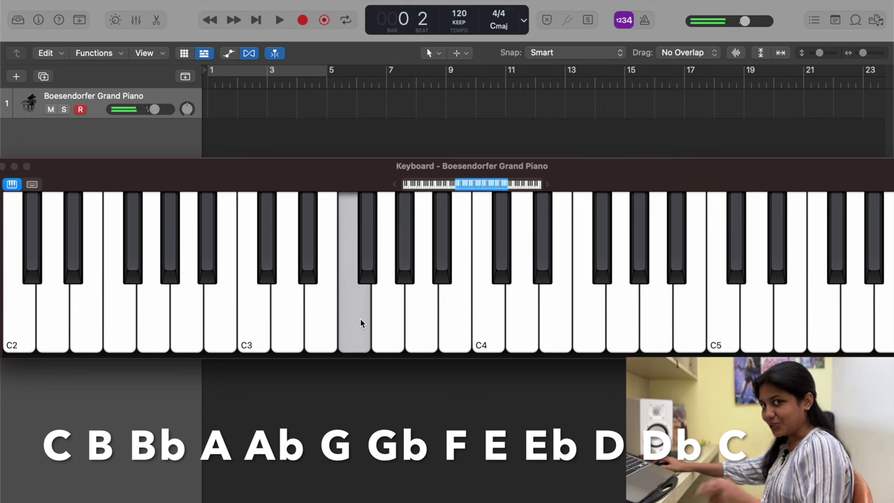
# Continue the descent through E3, Eb3, D3 and Db3, ending on C3.
pyautogui.click(319, 320)
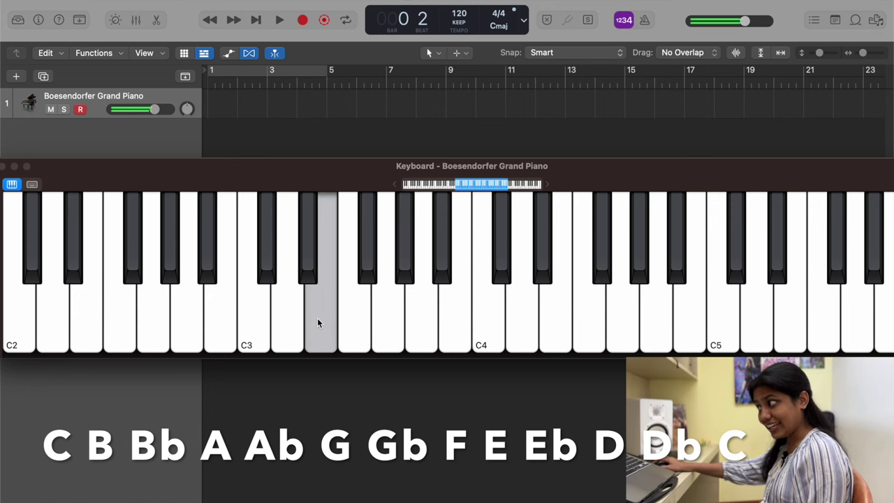
pyautogui.click(314, 279)
pyautogui.click(287, 316)
pyautogui.click(271, 273)
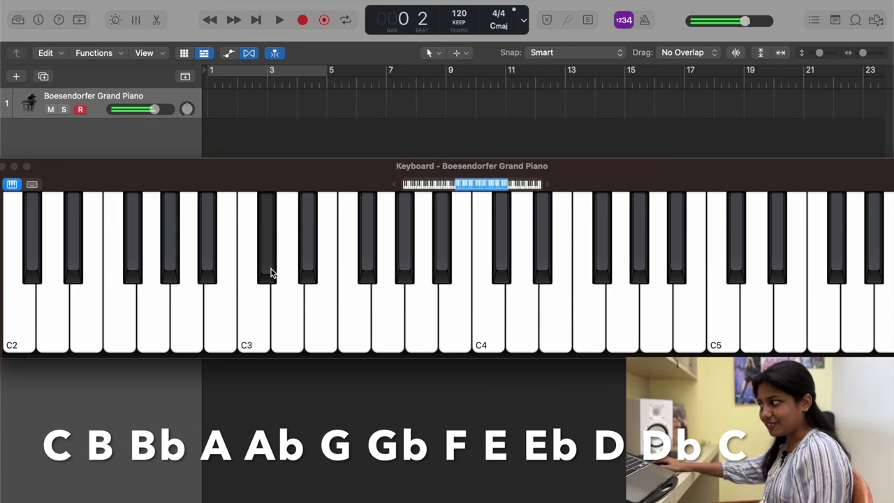
pyautogui.click(260, 318)
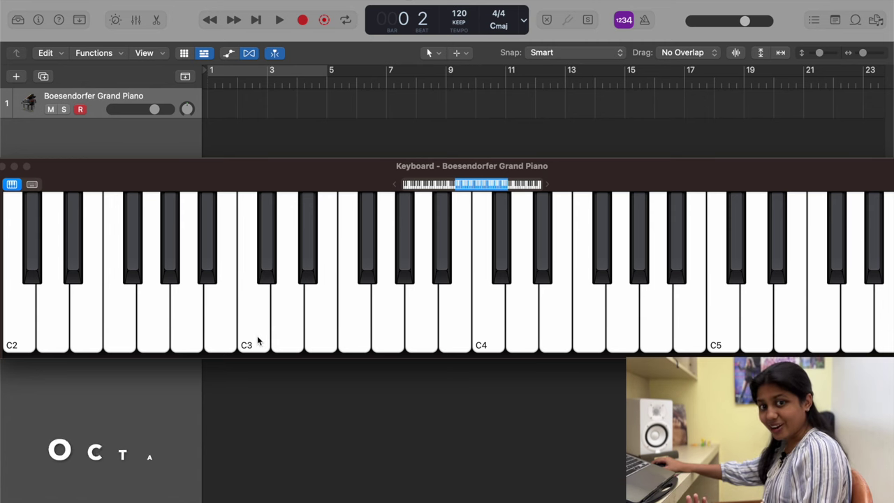
# Compare octaves by playing C3 against C4, then C2, then C5.
pyautogui.click(257, 343)
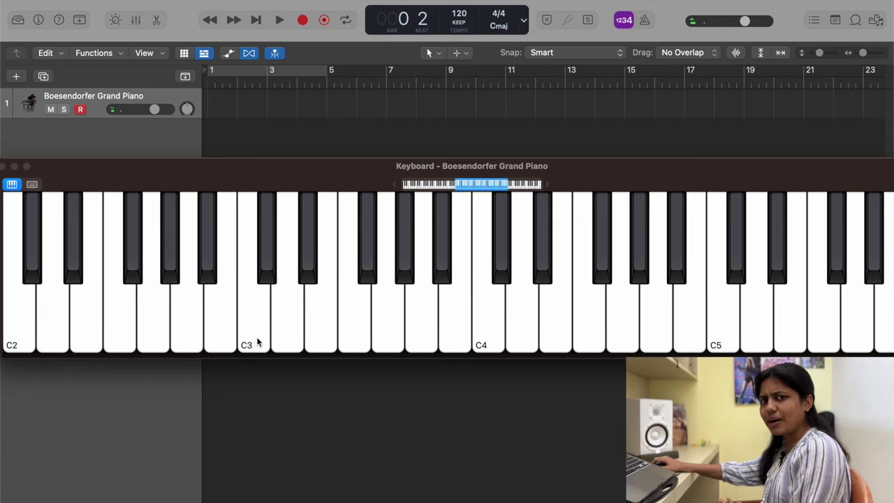
pyautogui.click(257, 337)
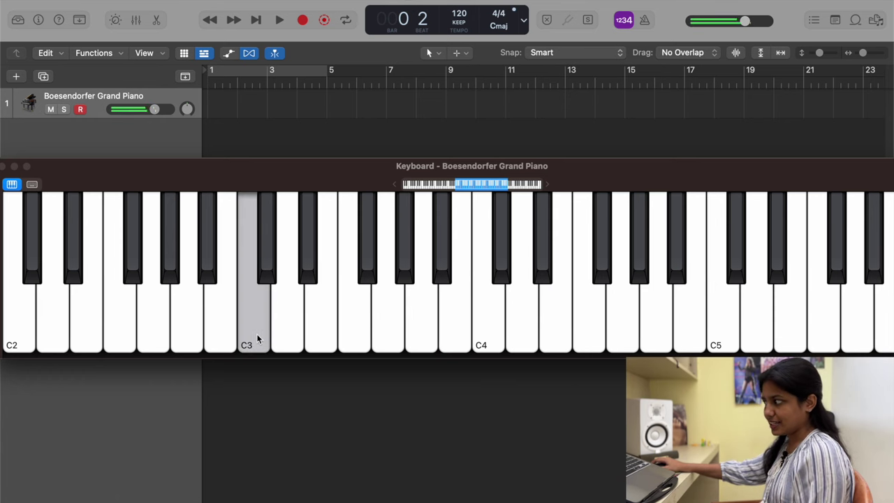
pyautogui.click(477, 324)
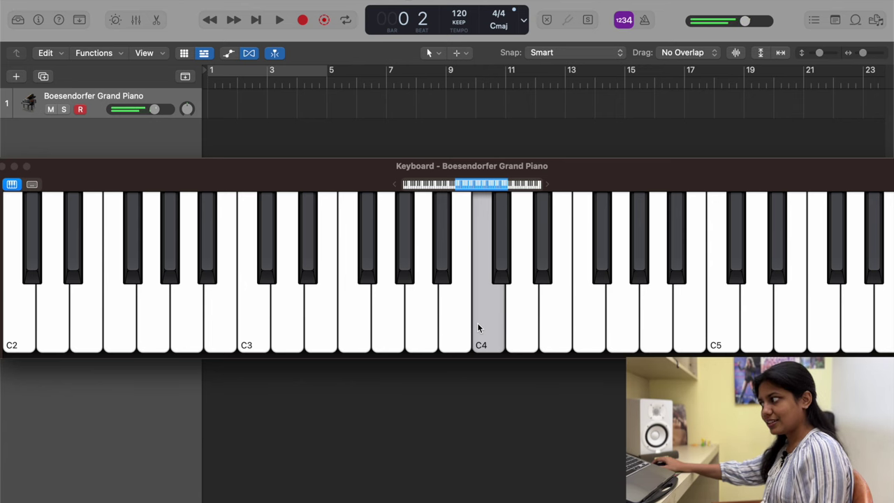
pyautogui.click(260, 325)
pyautogui.click(481, 318)
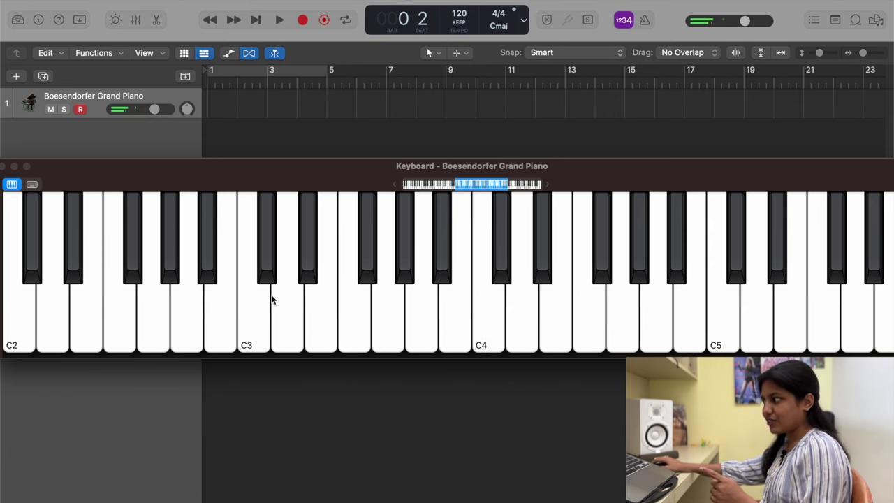
pyautogui.click(260, 317)
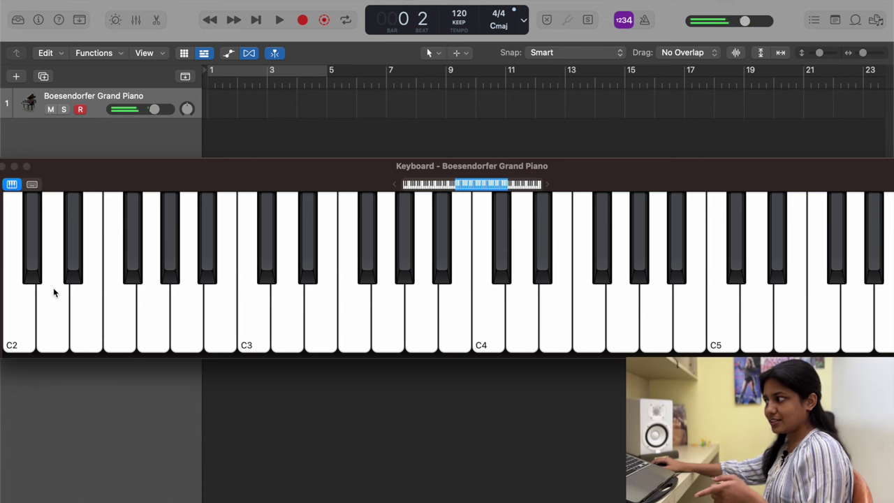
pyautogui.click(22, 336)
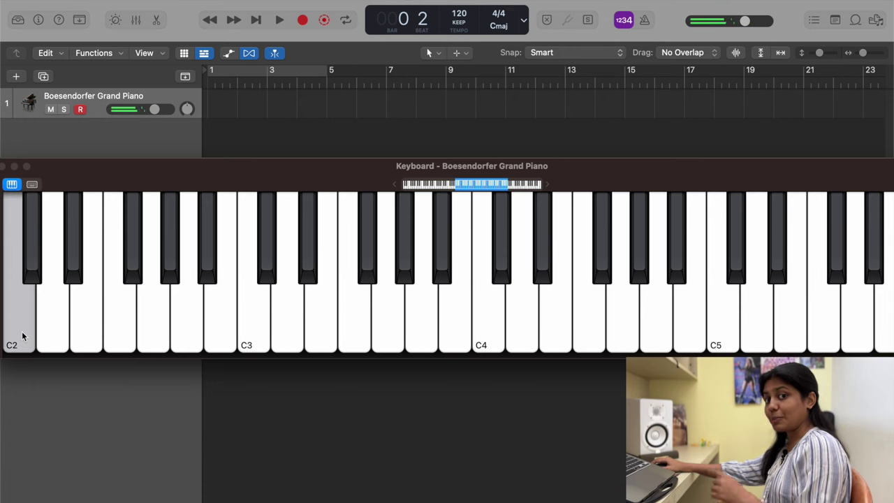
pyautogui.click(257, 344)
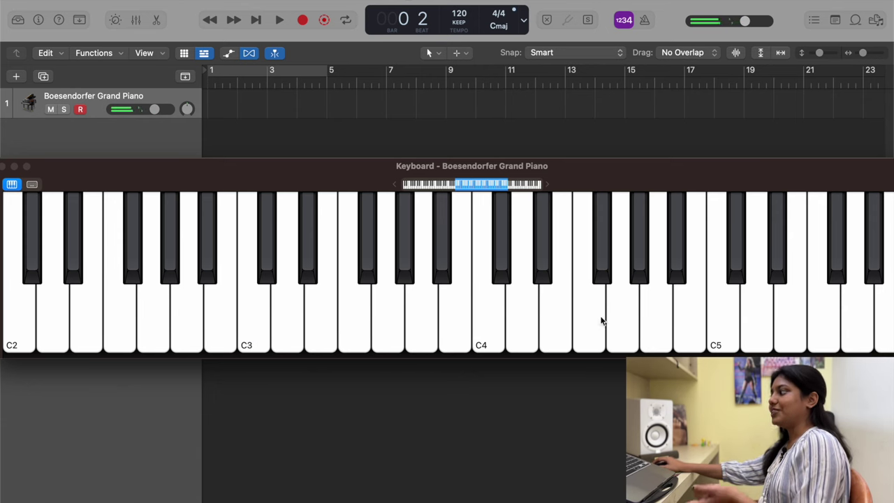
pyautogui.click(723, 334)
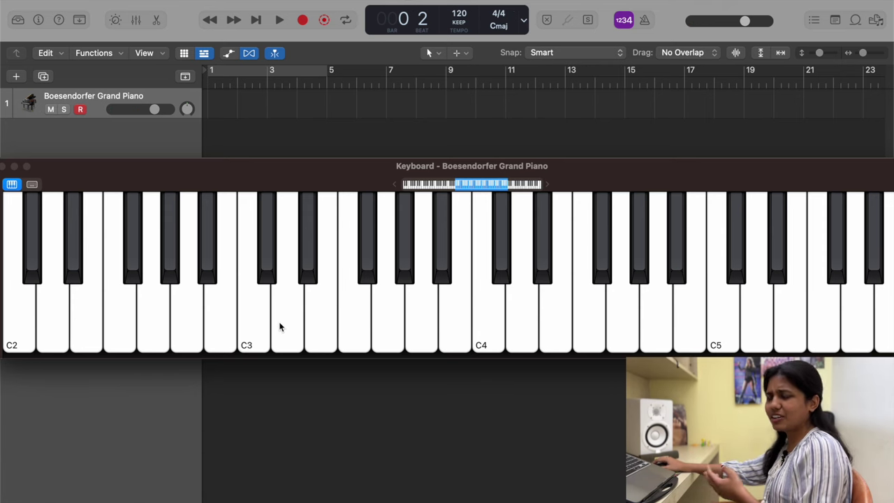
# Play G2 against G3 and a higher G to compare G notes across octaves.
pyautogui.click(154, 335)
pyautogui.click(389, 322)
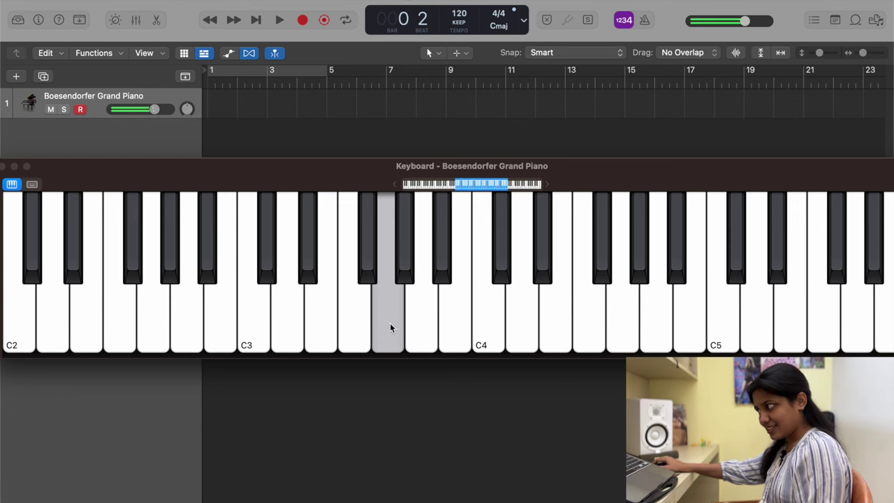
pyautogui.click(156, 323)
pyautogui.click(871, 316)
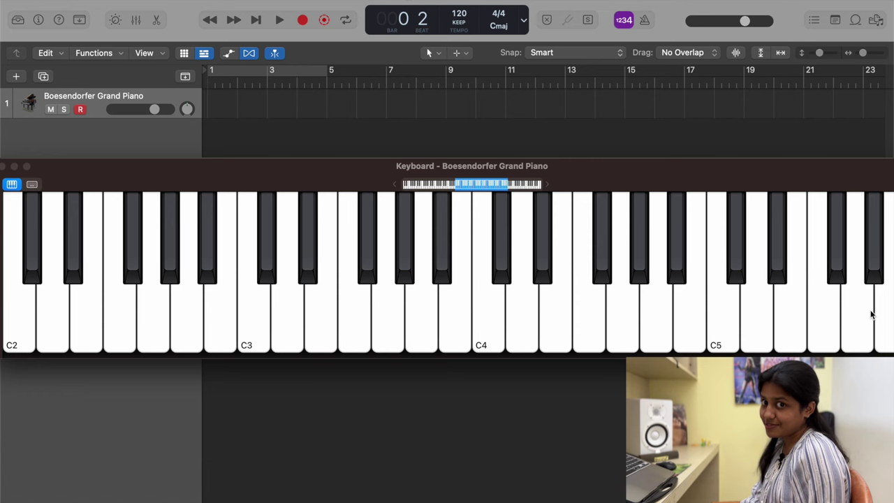
# Demonstrate half steps: C3 to C#3, G3 up to G#3, and G3 down to F#3.
pyautogui.click(248, 342)
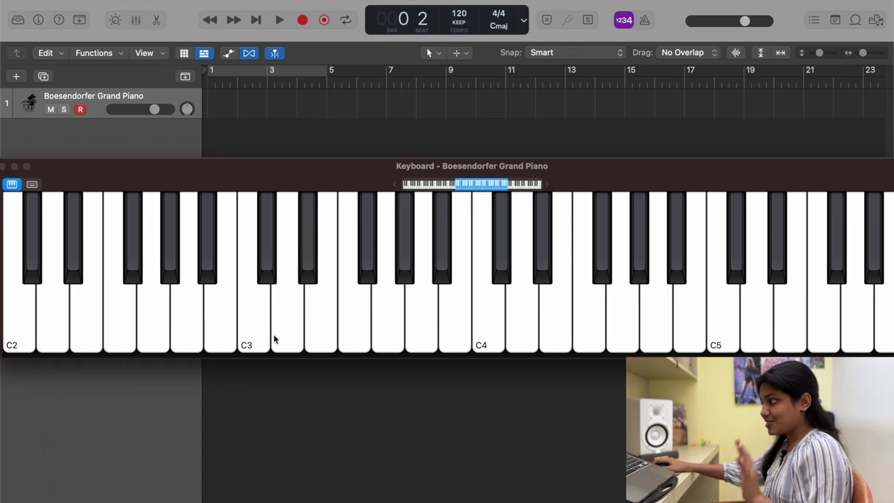
pyautogui.click(266, 338)
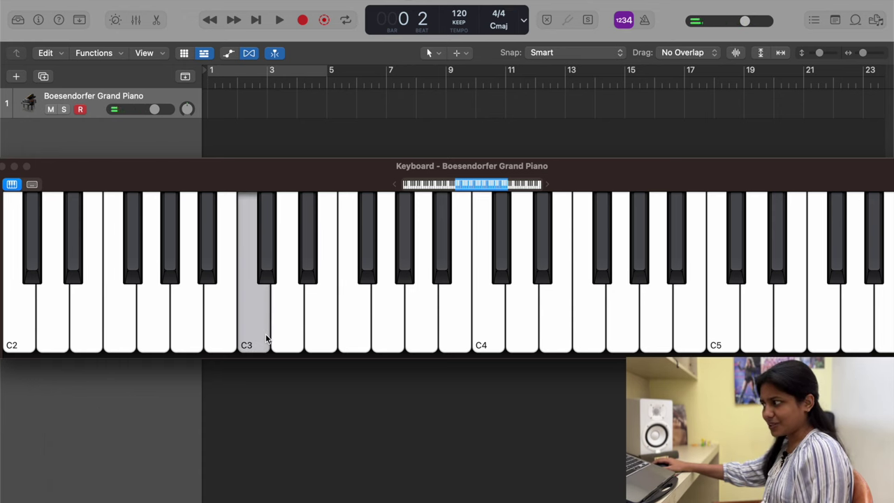
pyautogui.click(270, 241)
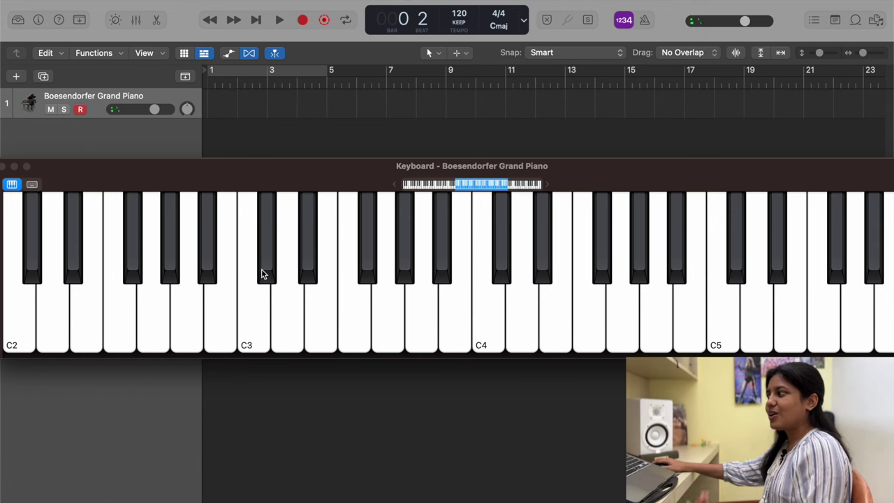
pyautogui.click(396, 328)
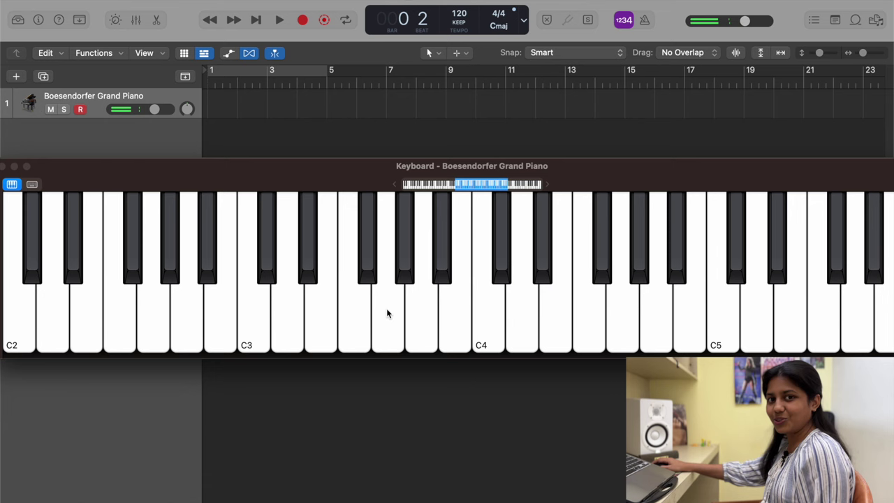
pyautogui.click(407, 269)
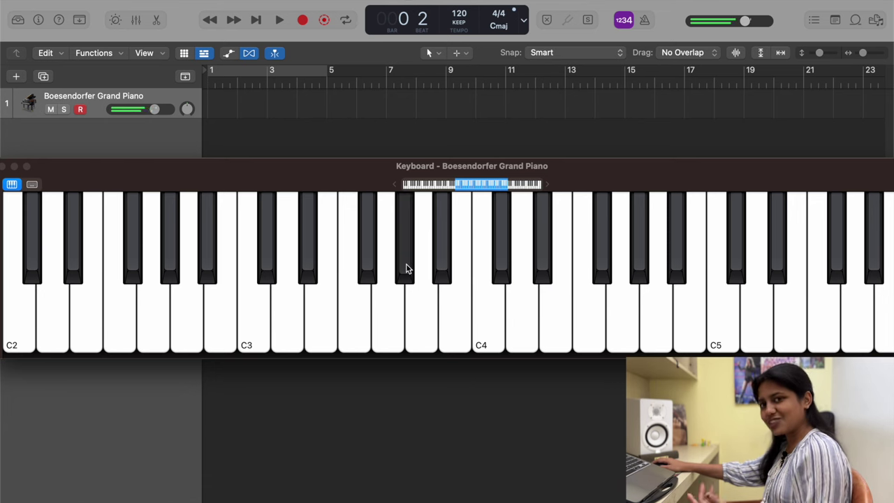
pyautogui.click(384, 323)
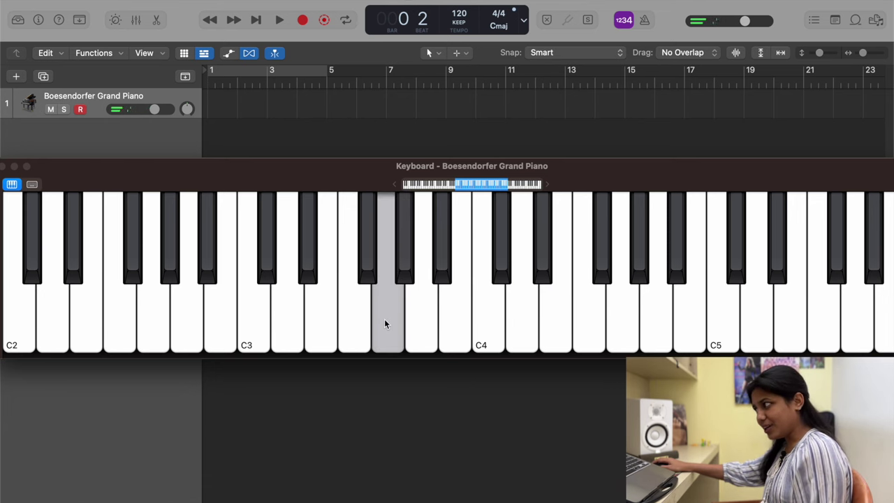
pyautogui.click(372, 274)
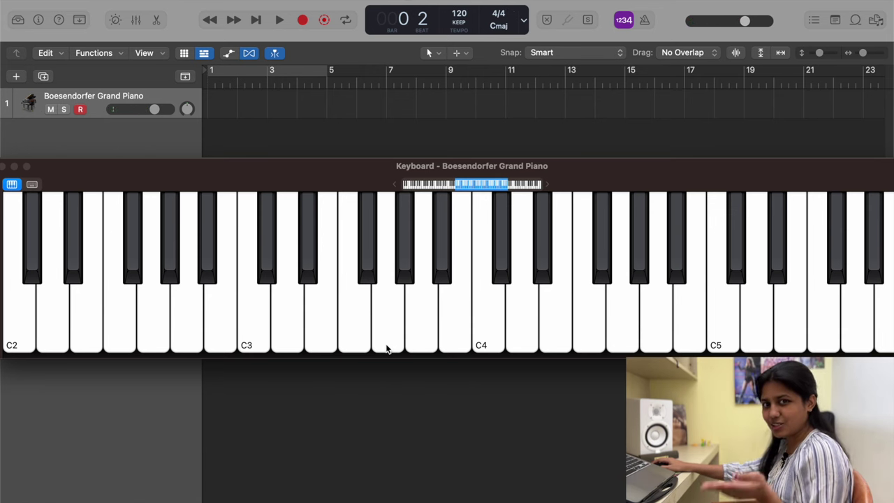
pyautogui.click(320, 337)
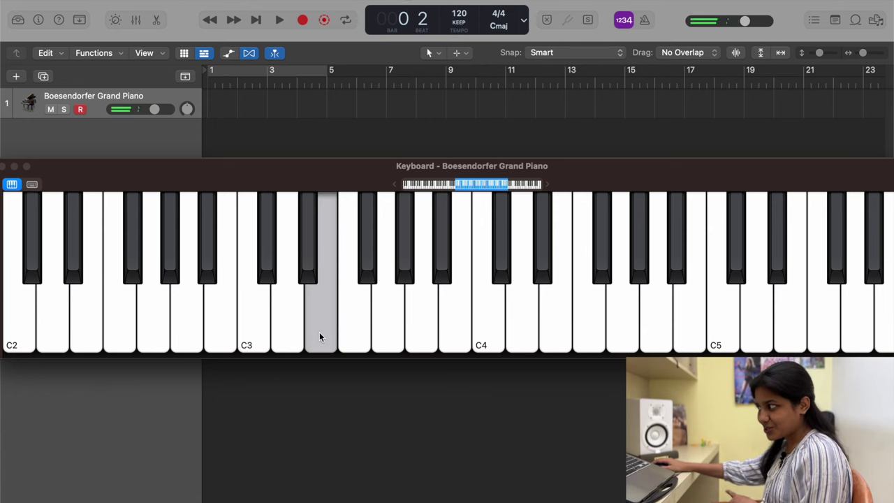
pyautogui.moveTo(319, 332); pyautogui.dragTo(360, 323)
pyautogui.click(319, 314)
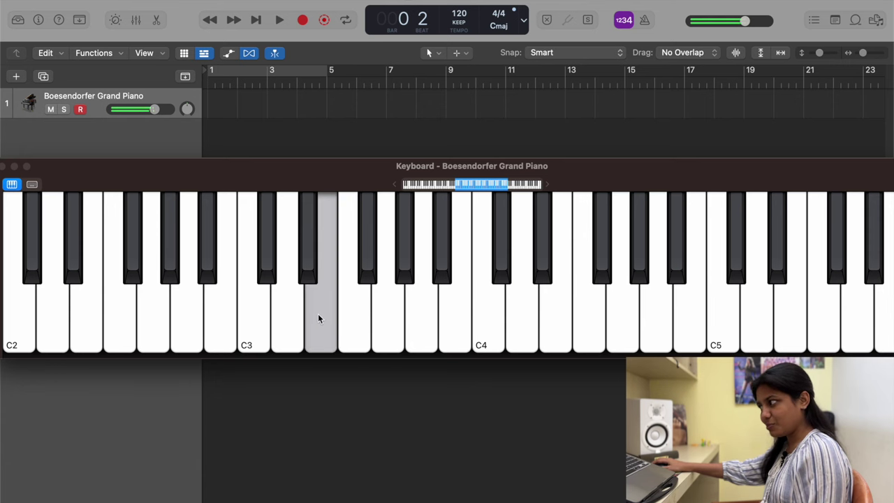
pyautogui.click(306, 263)
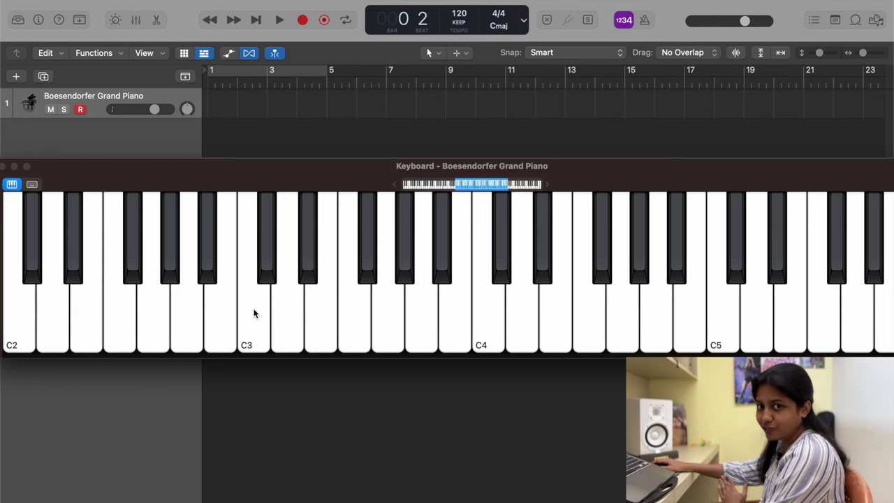
pyautogui.click(290, 309)
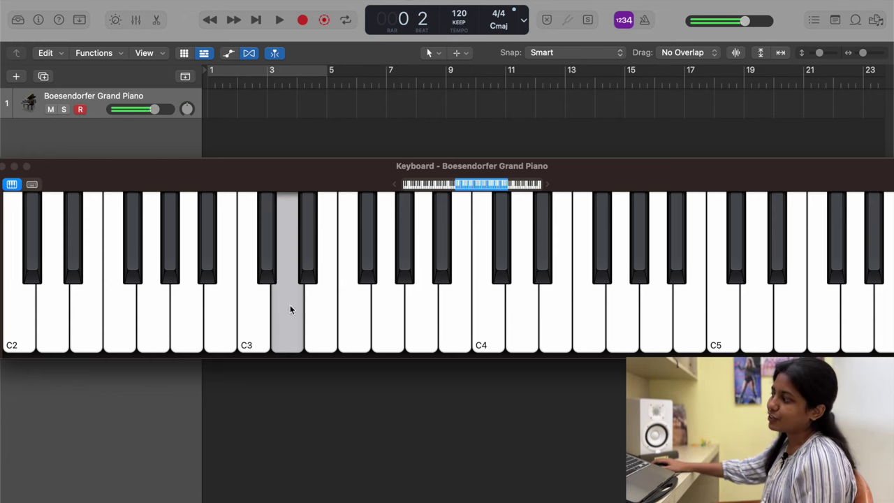
pyautogui.click(306, 255)
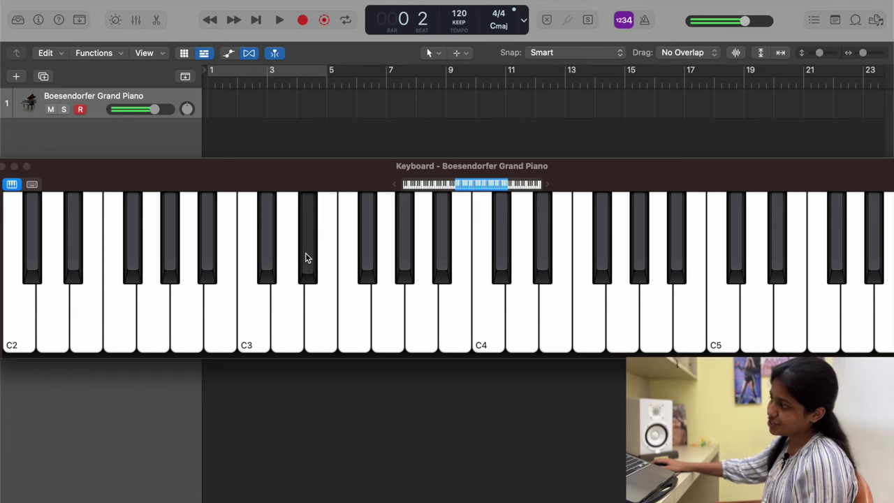
pyautogui.click(453, 337)
pyautogui.click(481, 331)
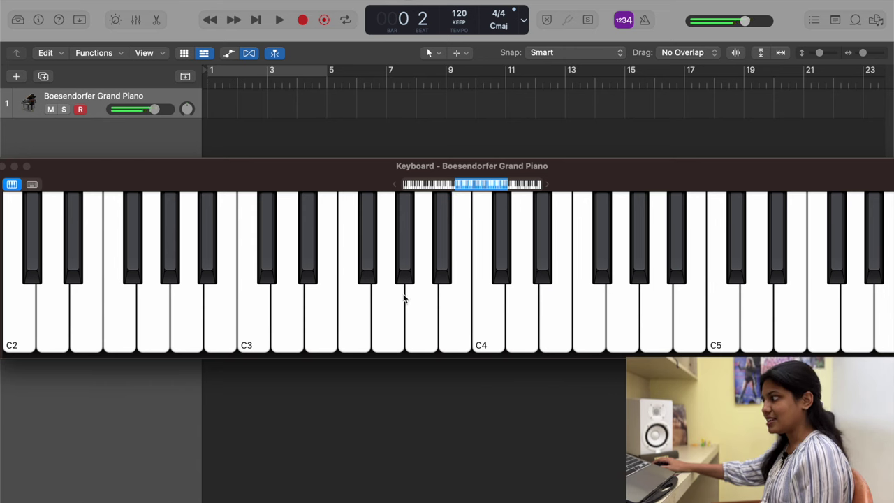
pyautogui.click(364, 238)
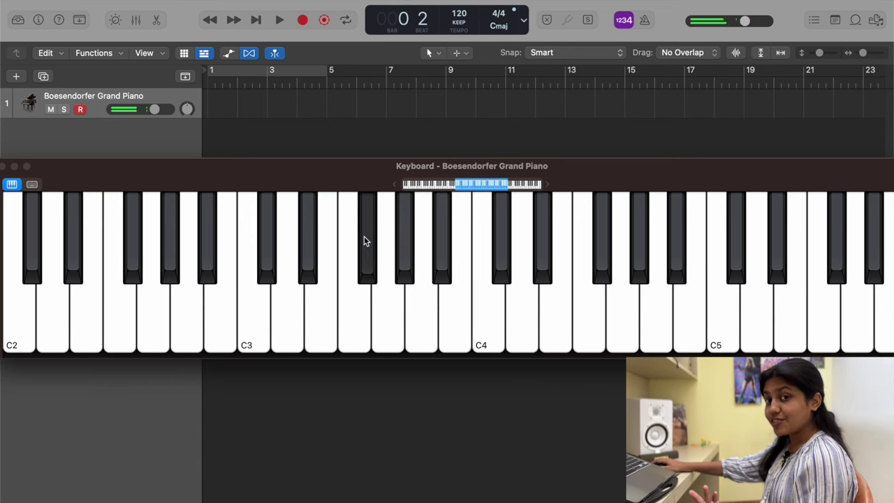
pyautogui.click(385, 314)
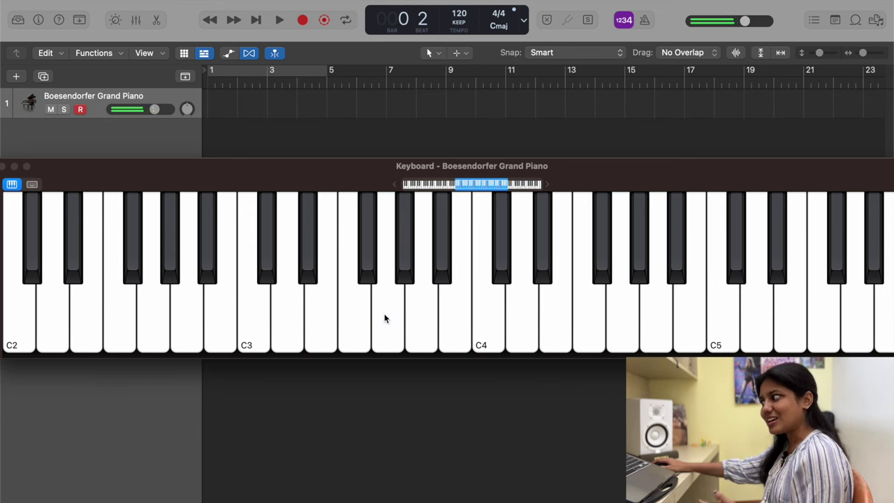
pyautogui.click(441, 265)
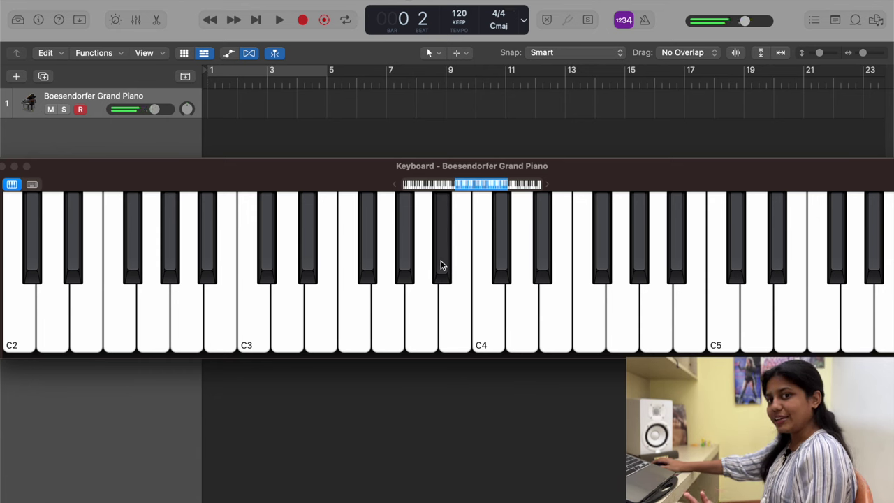
pyautogui.click(441, 262)
pyautogui.click(414, 316)
pyautogui.click(443, 262)
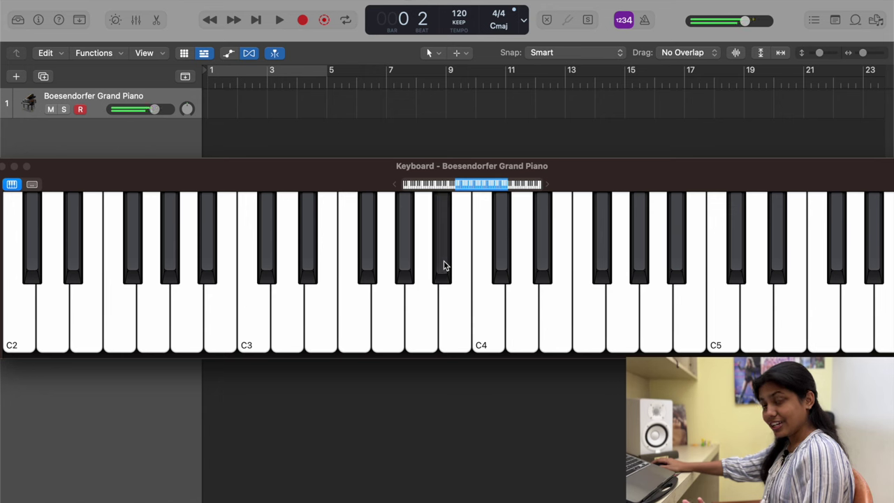
pyautogui.click(471, 309)
pyautogui.click(449, 262)
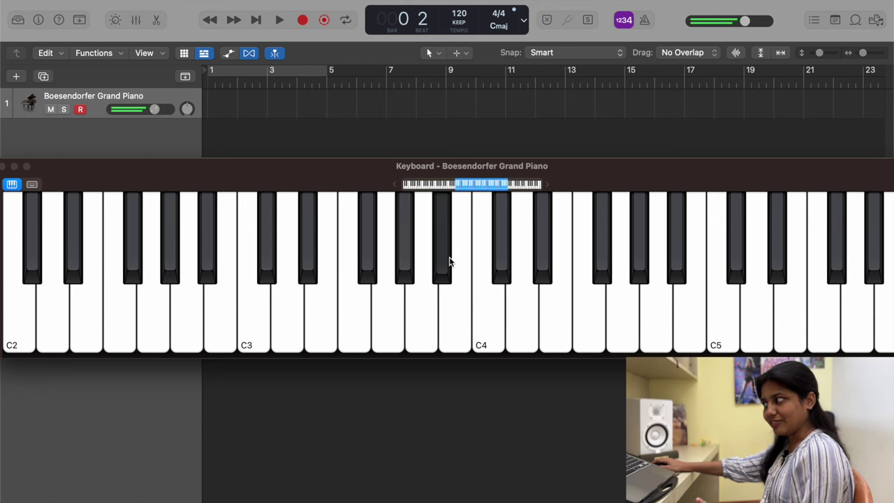
pyautogui.click(444, 253)
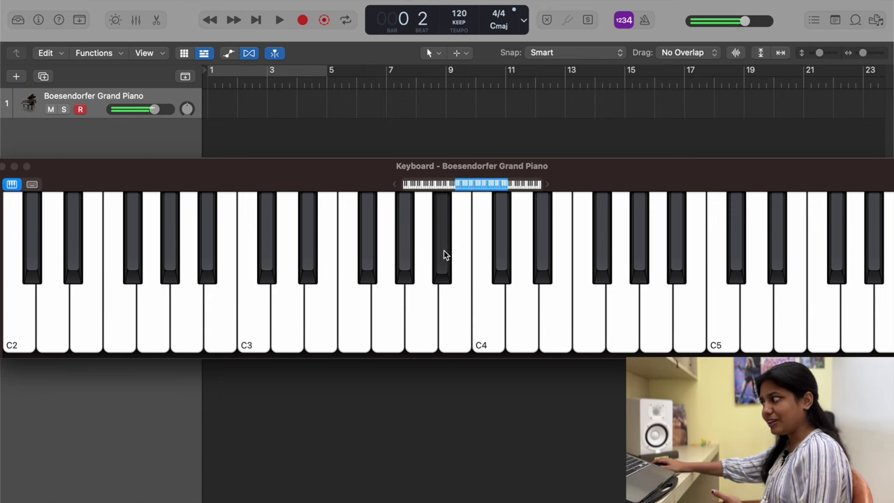
pyautogui.click(461, 317)
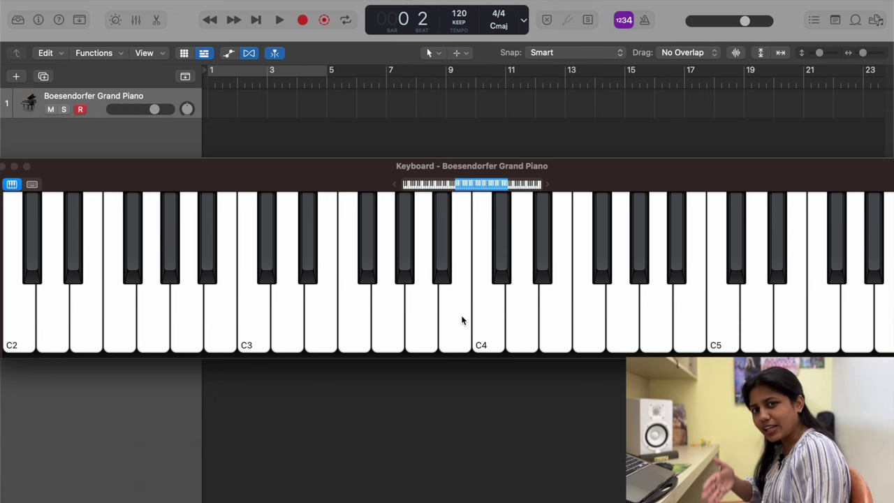
pyautogui.click(245, 334)
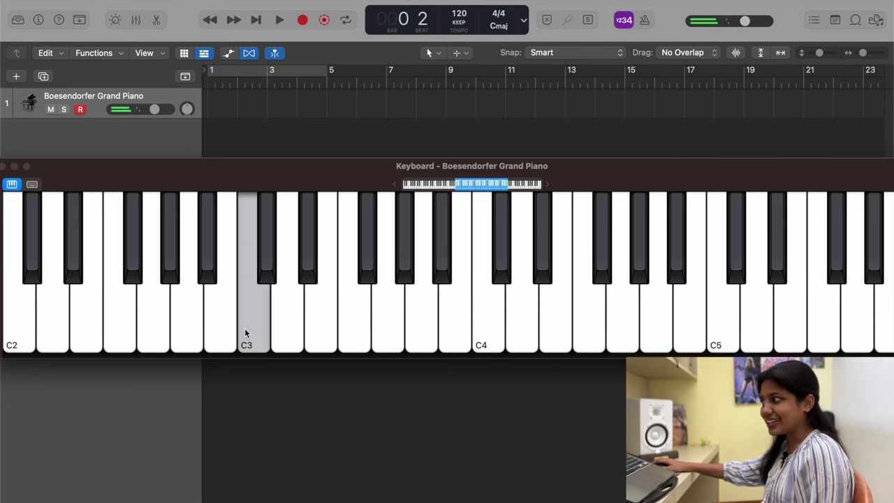
pyautogui.click(296, 311)
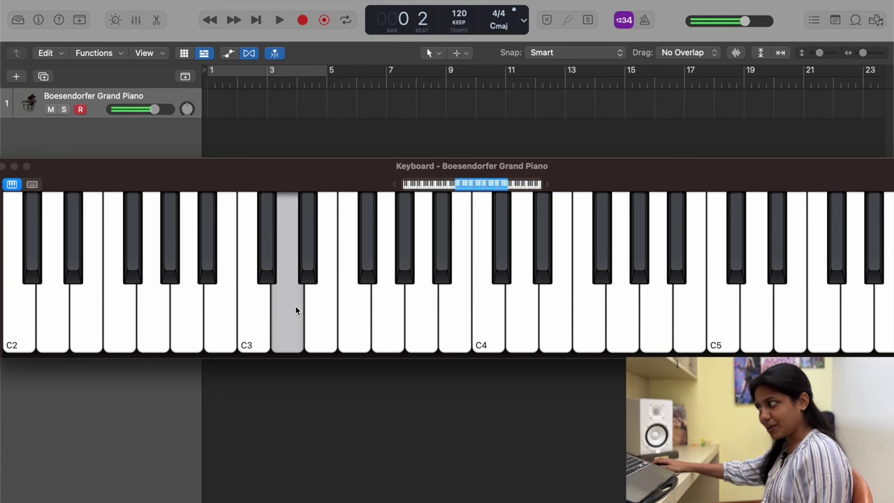
pyautogui.click(294, 307)
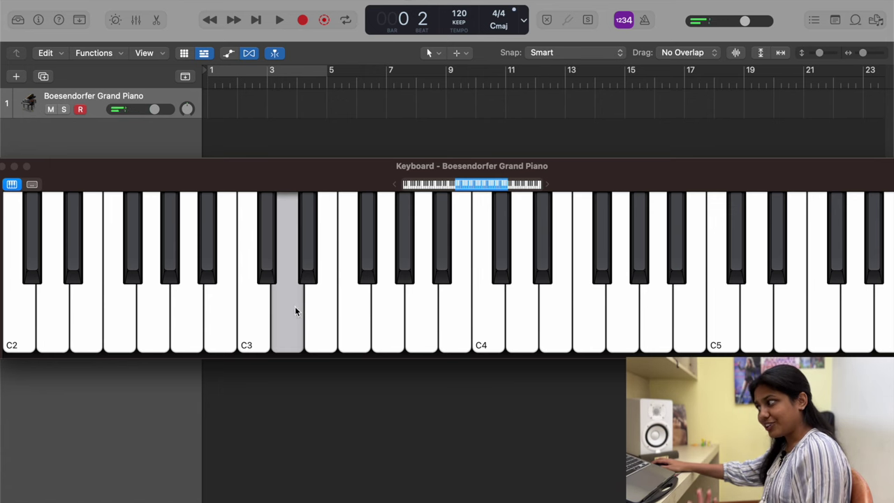
pyautogui.click(326, 319)
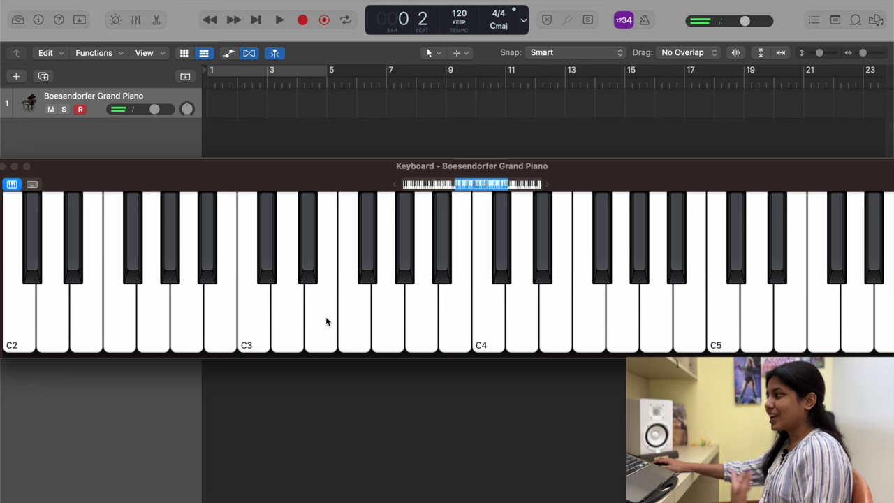
pyautogui.click(326, 320)
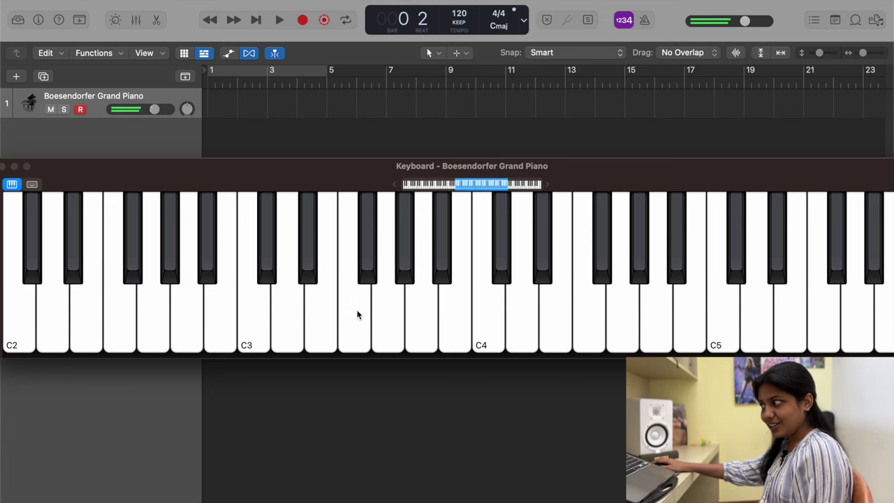
pyautogui.click(368, 268)
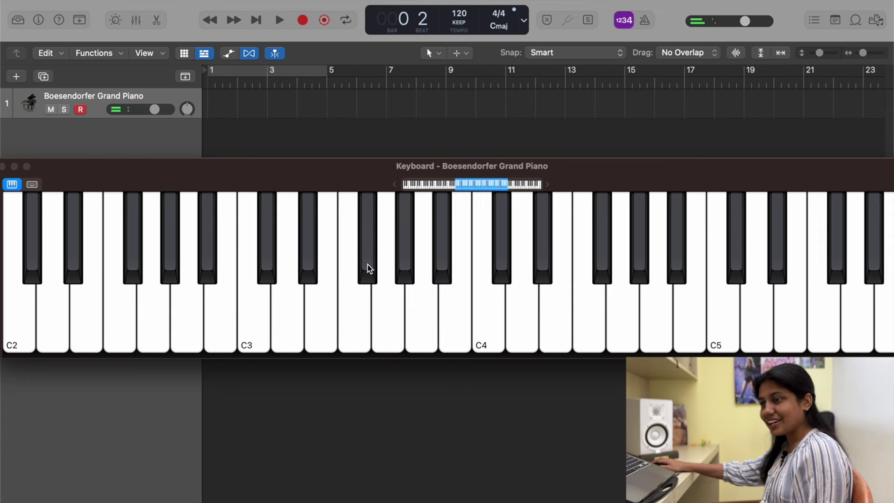
pyautogui.click(451, 315)
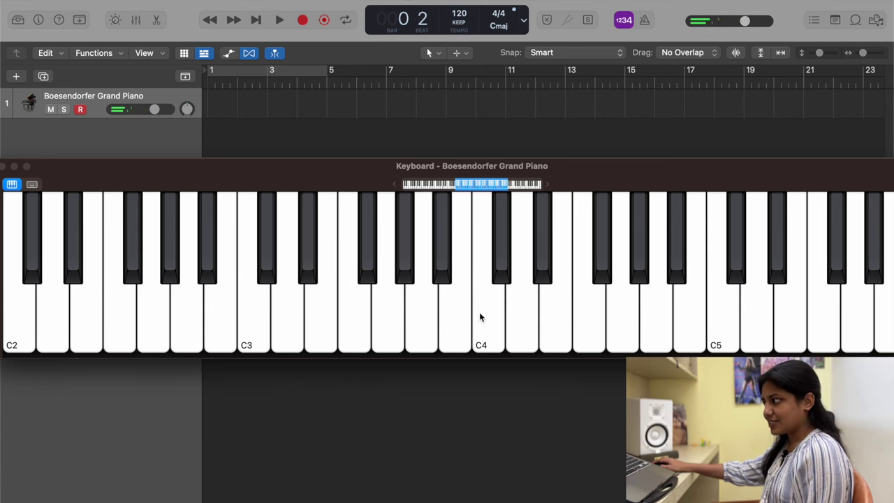
pyautogui.click(485, 319)
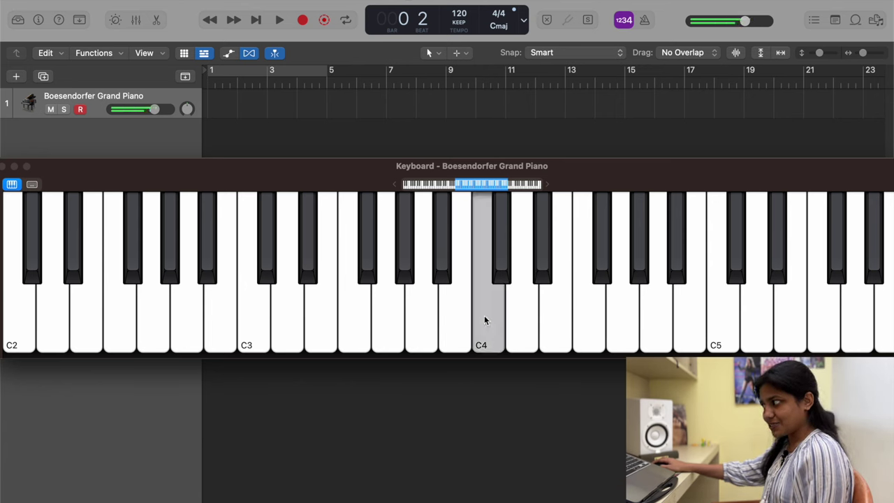
pyautogui.click(502, 258)
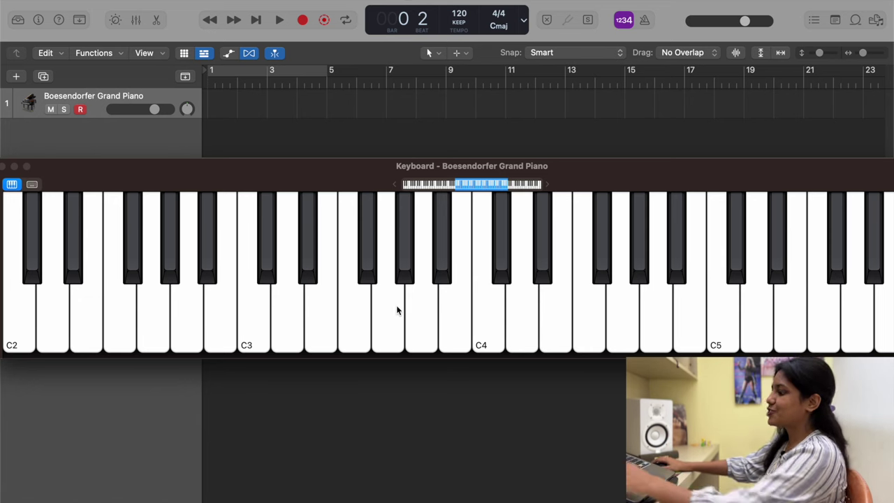
# Switch from Logic Pro to the Canva whiteboard in the browser with Cmd+Tab.
pyautogui.press('super+Tab')
pyautogui.press('super+Tab')
pyautogui.press('super+Tab')
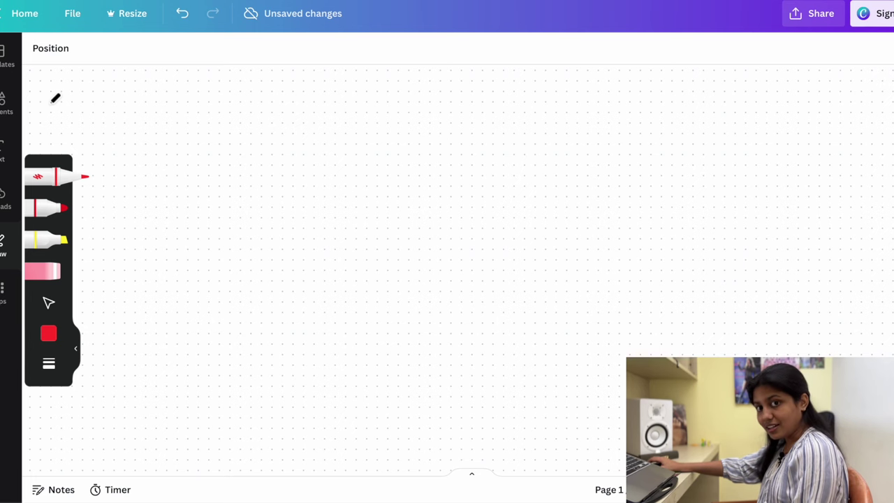
# Write 'MAJOR SCALE' in red and 'WWHWWWH' in blue, then play C3 back in Logic Pro.
pyautogui.moveTo(52, 103)
pyautogui.mouseDown()
pyautogui.moveTo(51, 84)
pyautogui.moveTo(72, 78)
pyautogui.moveTo(77, 119)
pyautogui.moveTo(99, 87)
pyautogui.moveTo(255, 87)
pyautogui.mouseUp()
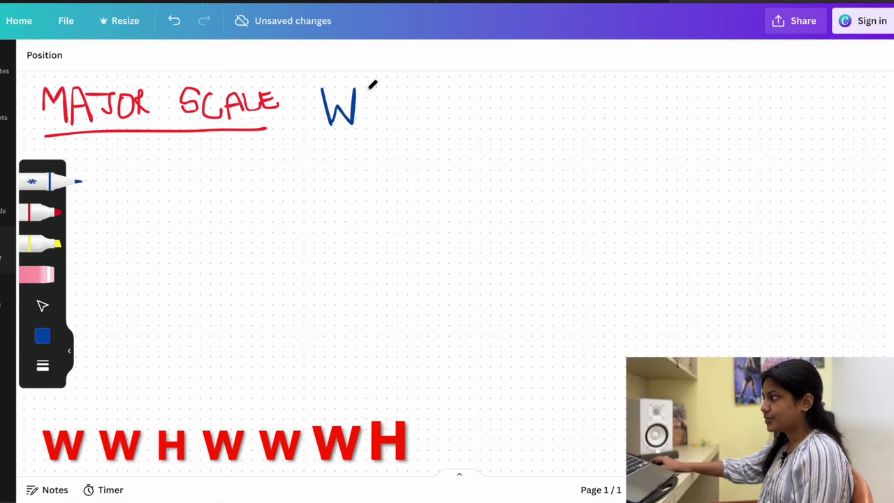
pyautogui.moveTo(371, 90)
pyautogui.mouseDown()
pyautogui.moveTo(379, 117)
pyautogui.moveTo(384, 104)
pyautogui.moveTo(393, 114)
pyautogui.moveTo(397, 98)
pyautogui.moveTo(413, 122)
pyautogui.moveTo(420, 102)
pyautogui.moveTo(428, 125)
pyautogui.mouseUp()
pyautogui.moveTo(445, 88)
pyautogui.mouseDown()
pyautogui.moveTo(464, 103)
pyautogui.moveTo(484, 123)
pyautogui.moveTo(485, 85)
pyautogui.moveTo(503, 107)
pyautogui.moveTo(512, 96)
pyautogui.moveTo(525, 115)
pyautogui.moveTo(528, 90)
pyautogui.moveTo(574, 114)
pyautogui.moveTo(576, 84)
pyautogui.moveTo(589, 109)
pyautogui.moveTo(609, 80)
pyautogui.mouseUp()
pyautogui.moveTo(609, 80); pyautogui.dragTo(610, 112)
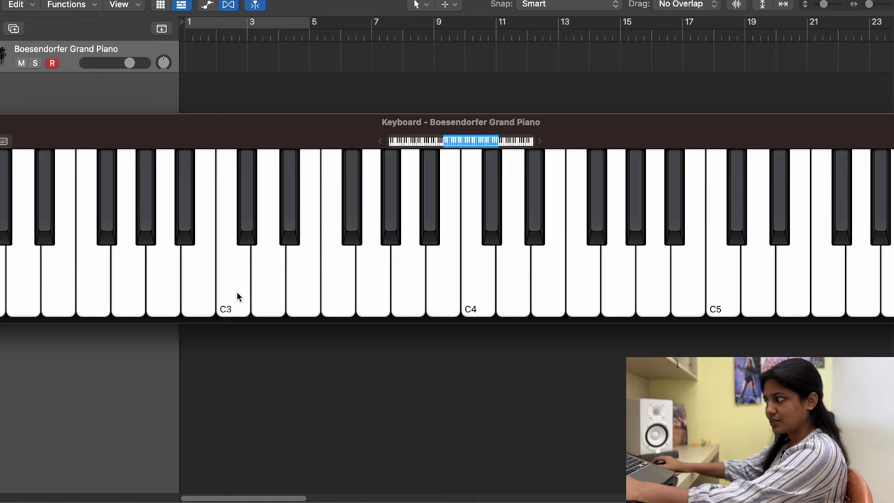
pyautogui.click(237, 297)
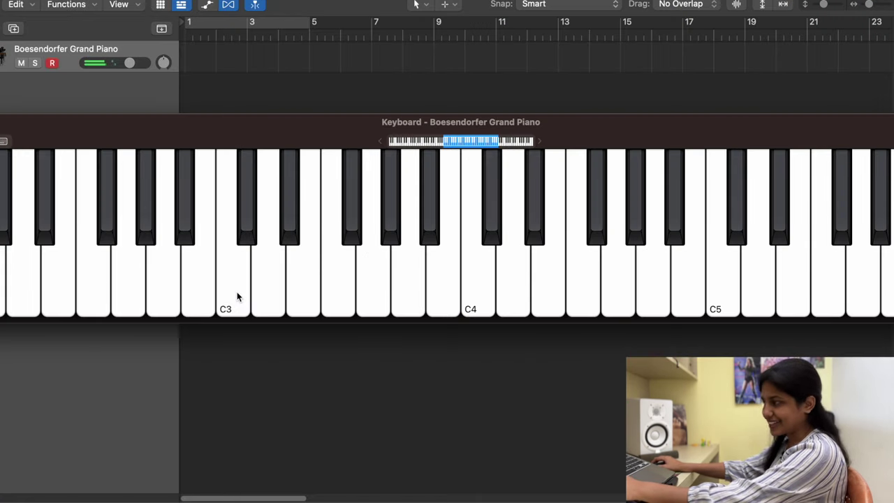